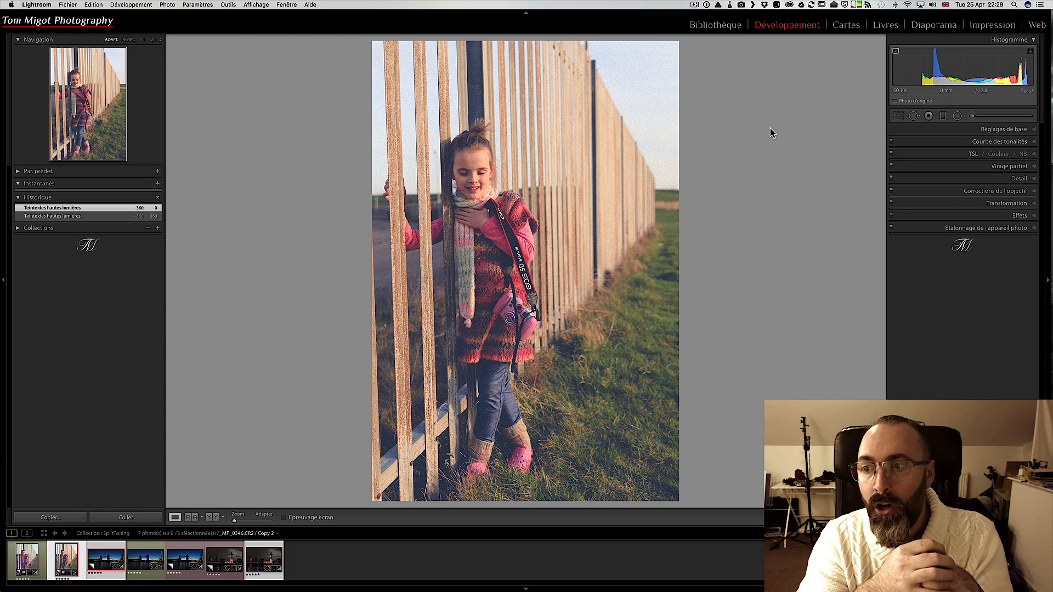
Show the Virage partiel settings, try the highlights hue at 360, and return it to 0
left_click(1030, 167)
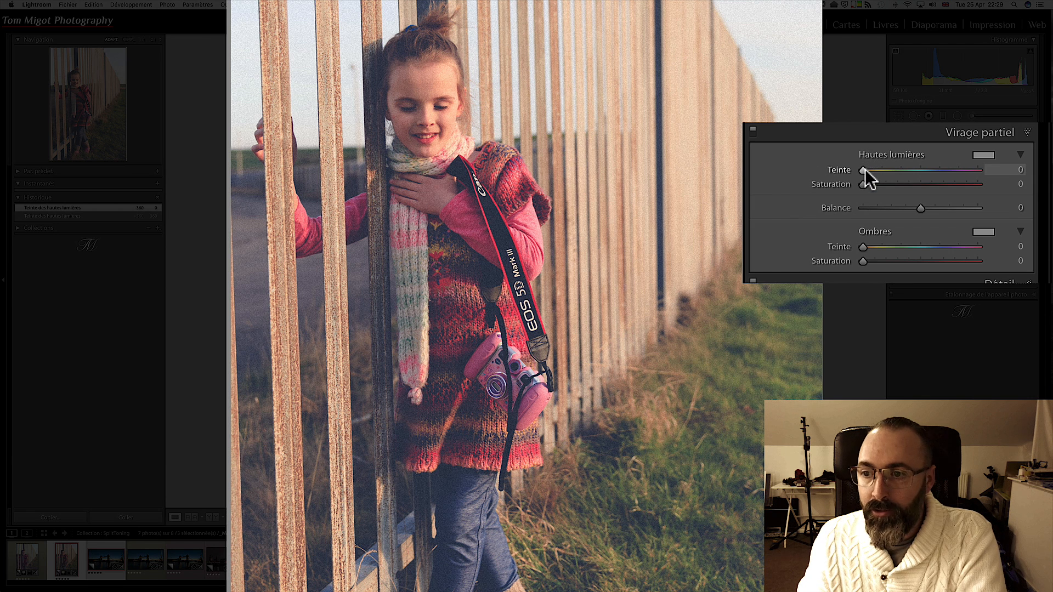
left_click_drag(863, 170, 1007, 177)
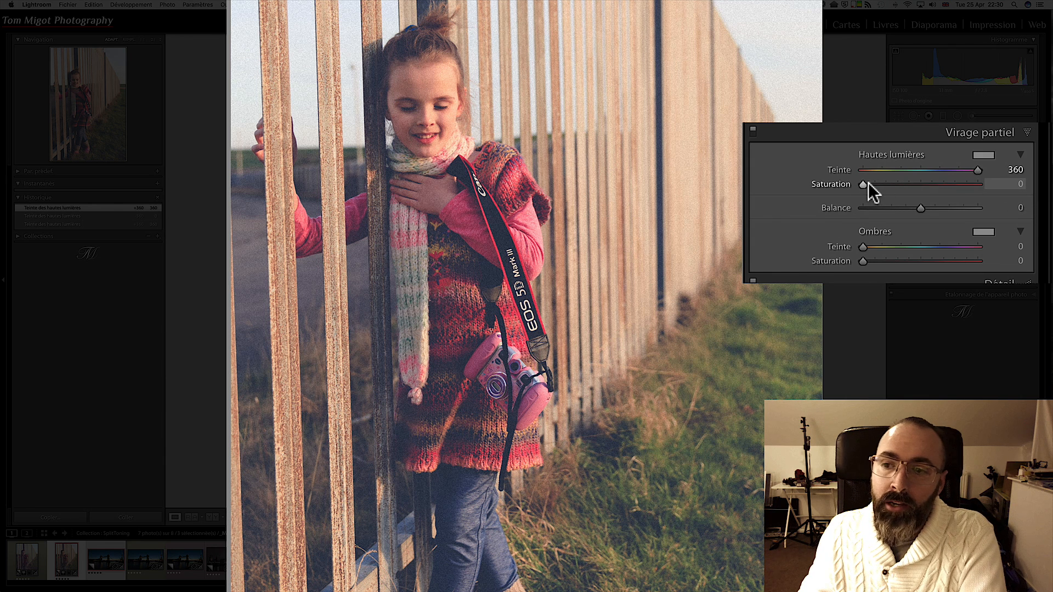
left_click_drag(864, 183, 832, 179)
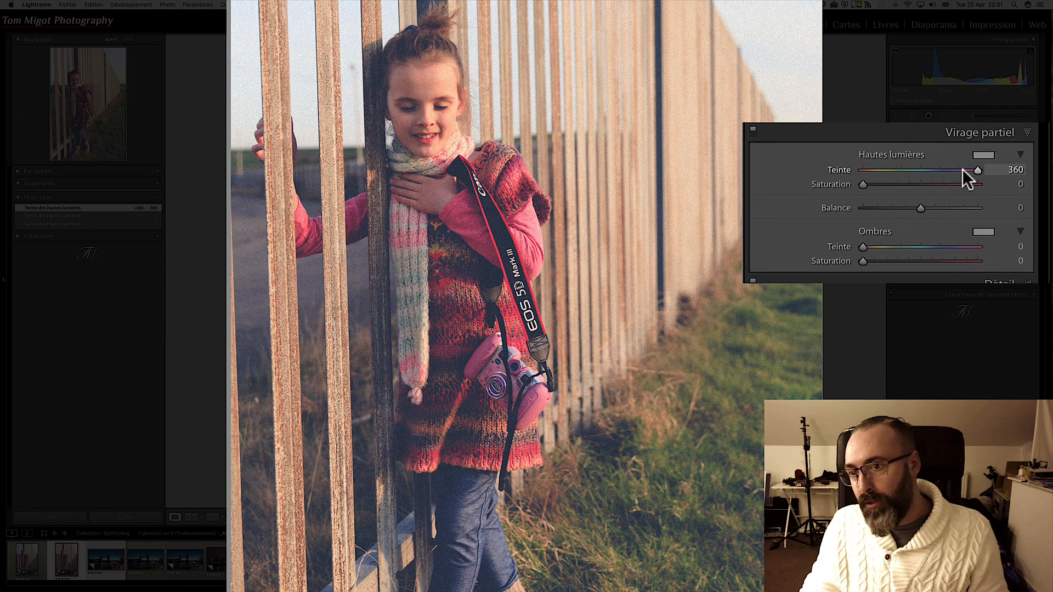
left_click_drag(978, 171, 802, 160)
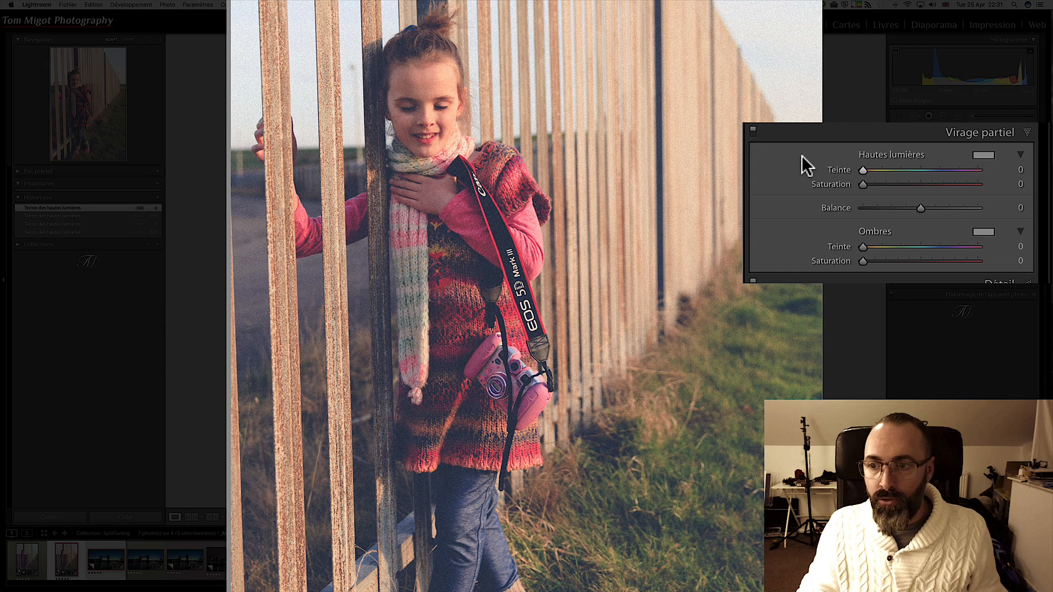
Preview the highlights hue at full saturation, set it to 180, and set the highlights saturation to 20
key("alt")
left_click(863, 169, "alt")
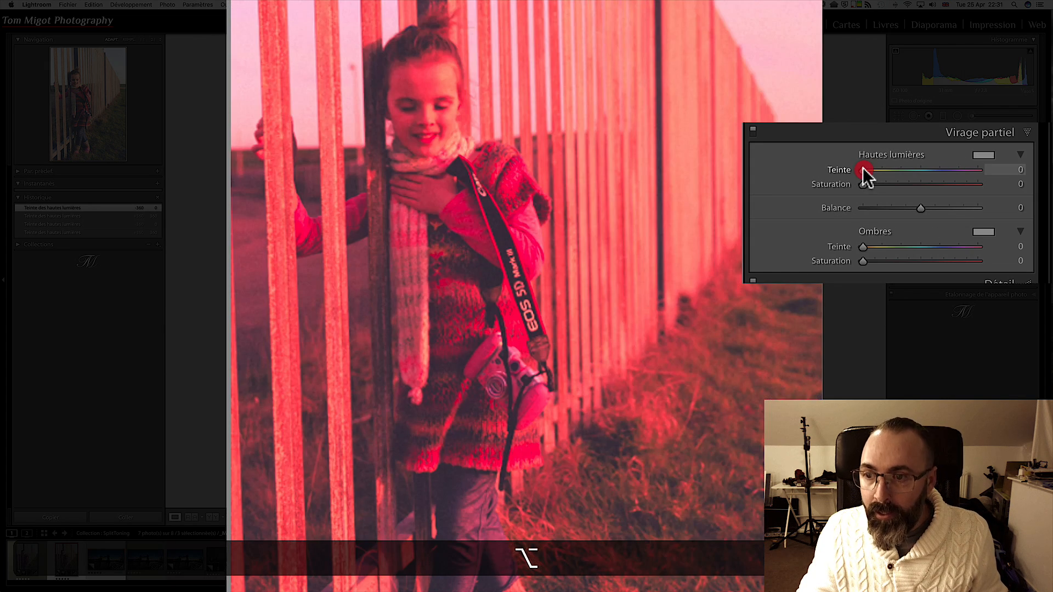
left_click_drag(864, 170, 903, 166)
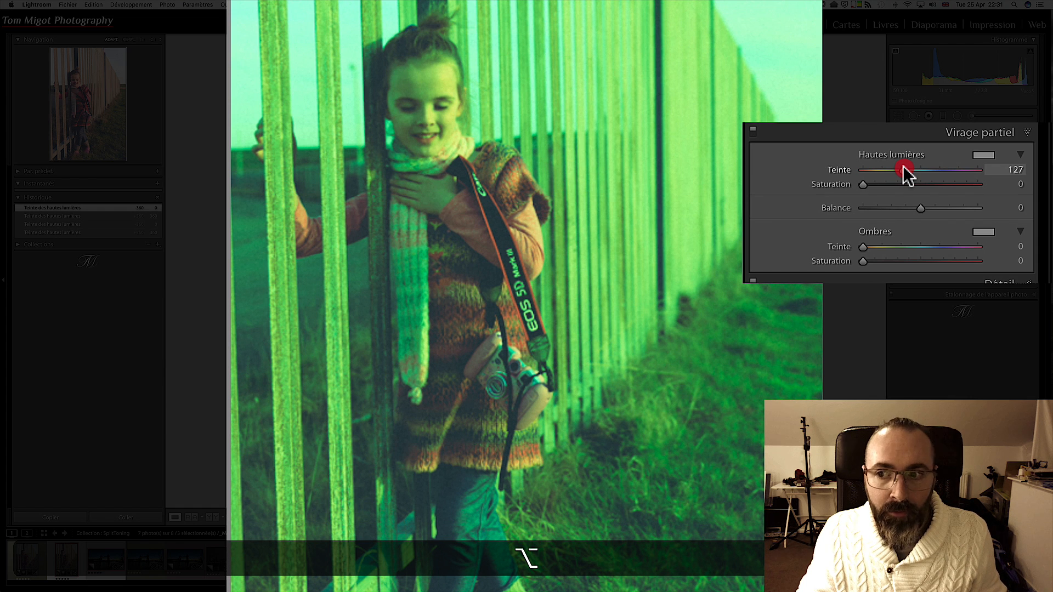
left_click_drag(903, 166, 920, 167)
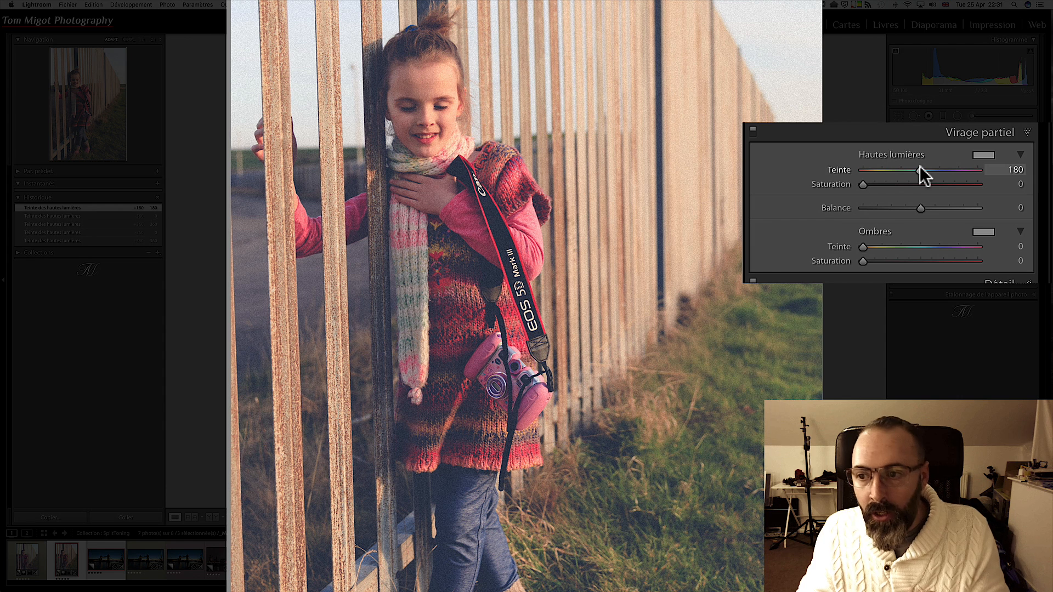
left_click(866, 185)
left_click_drag(866, 184, 887, 183)
left_click(887, 181)
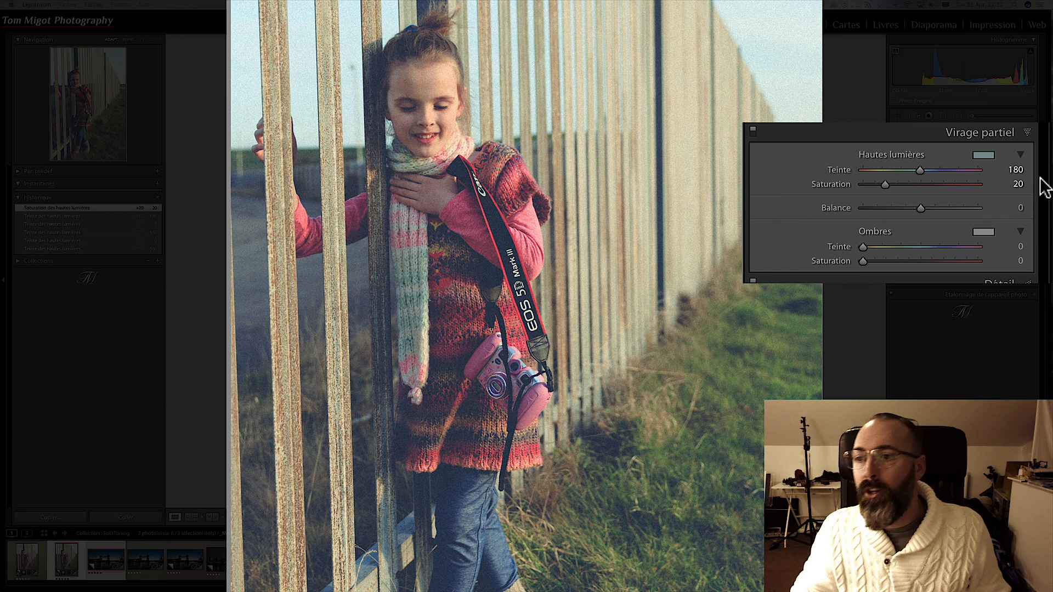
Set the shadows hue to 360, try its saturation at 100, and settle the shadows saturation on 29
left_click(1020, 245)
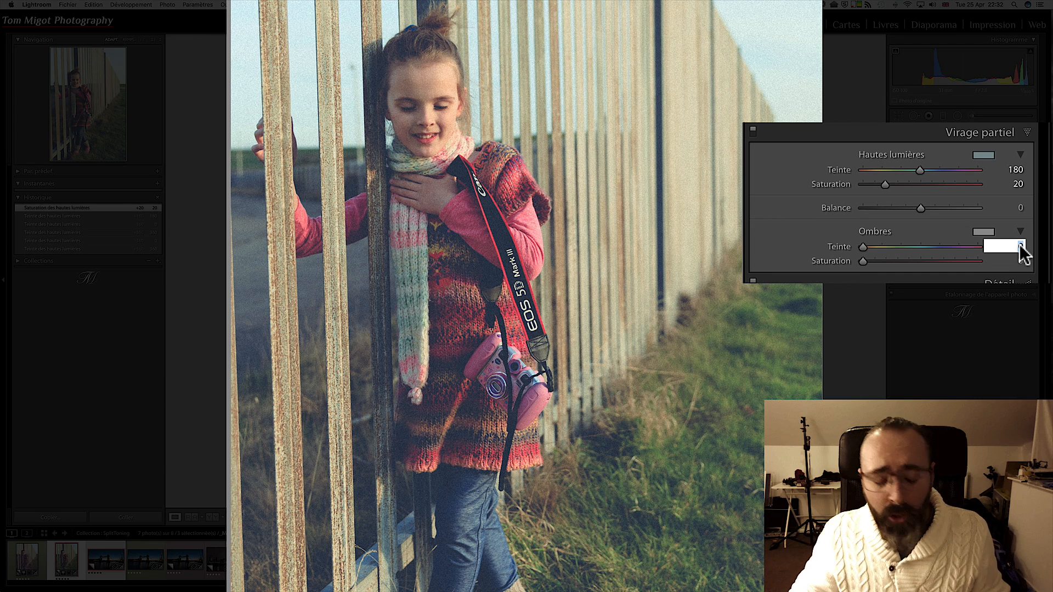
type("360")
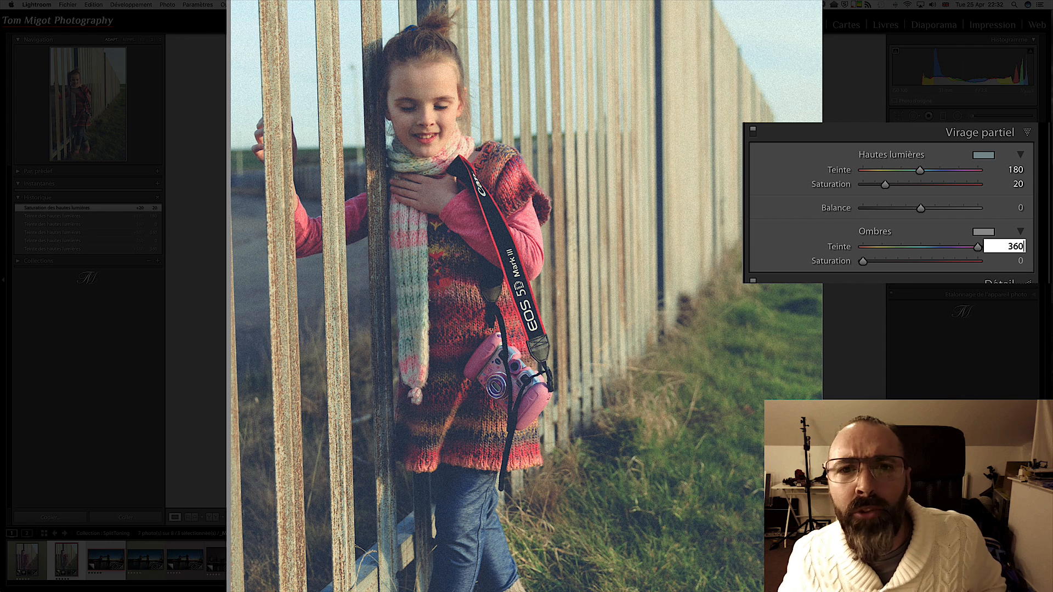
key("Return")
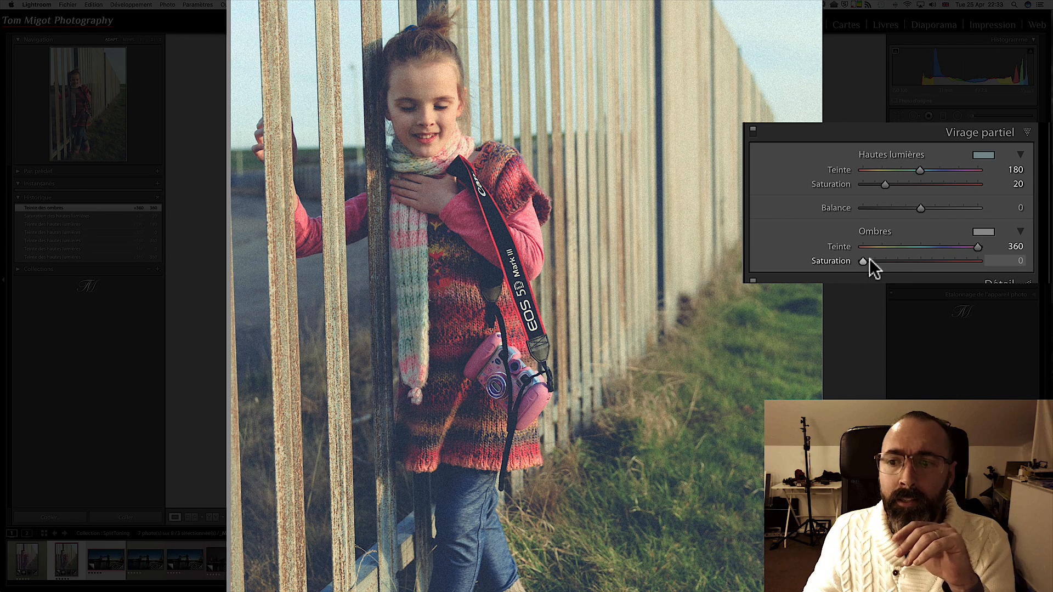
left_click_drag(861, 258, 897, 258)
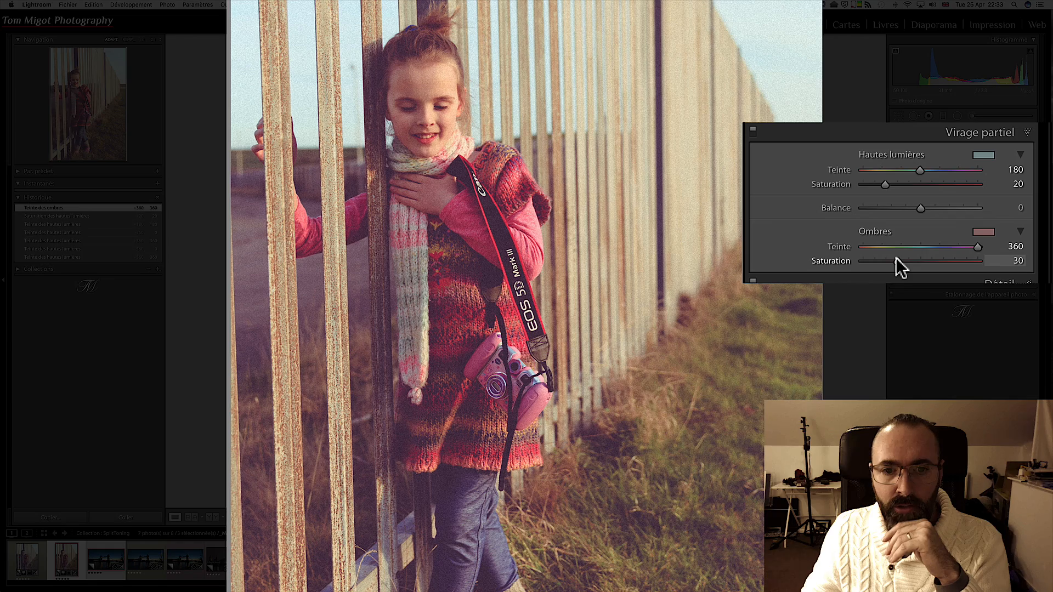
left_click(896, 258)
left_click_drag(896, 257, 983, 258)
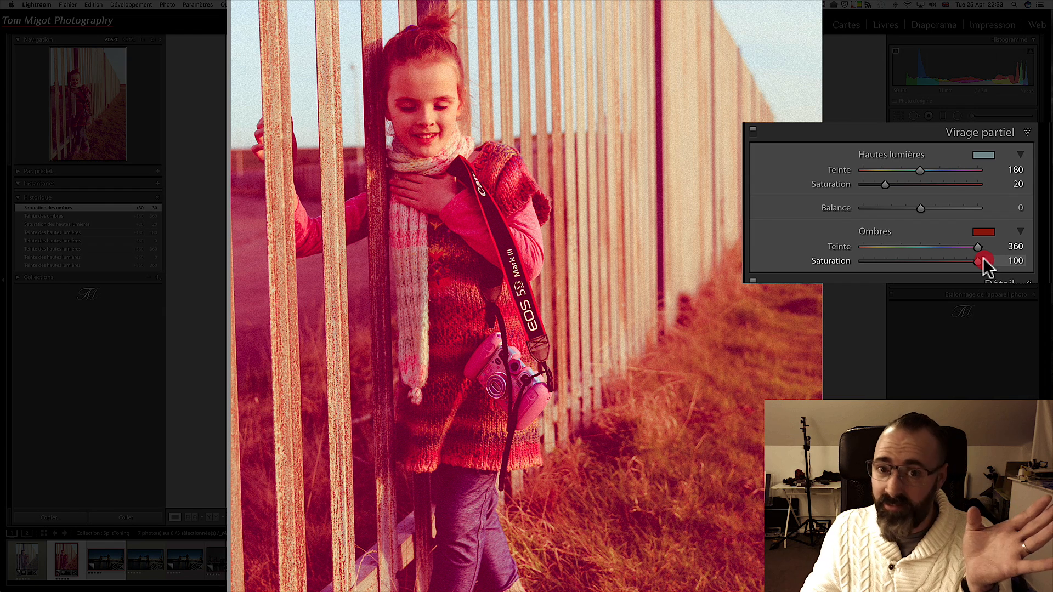
left_click_drag(982, 258, 895, 259)
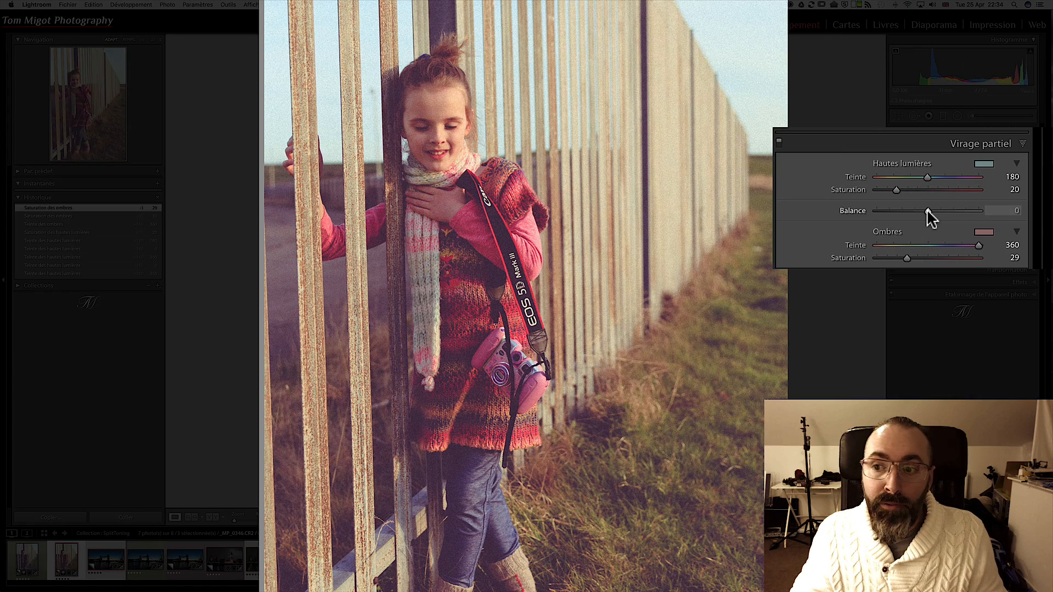
Try the split toning balance at +79 and +92, and reset it to 0
left_click_drag(927, 210, 968, 211)
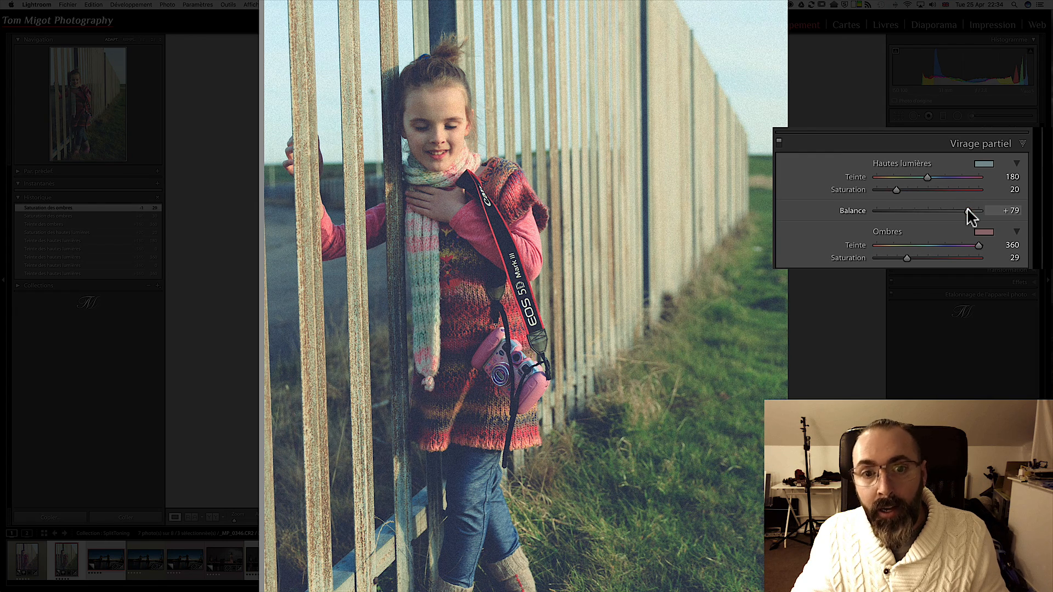
left_click_drag(968, 211, 968, 211)
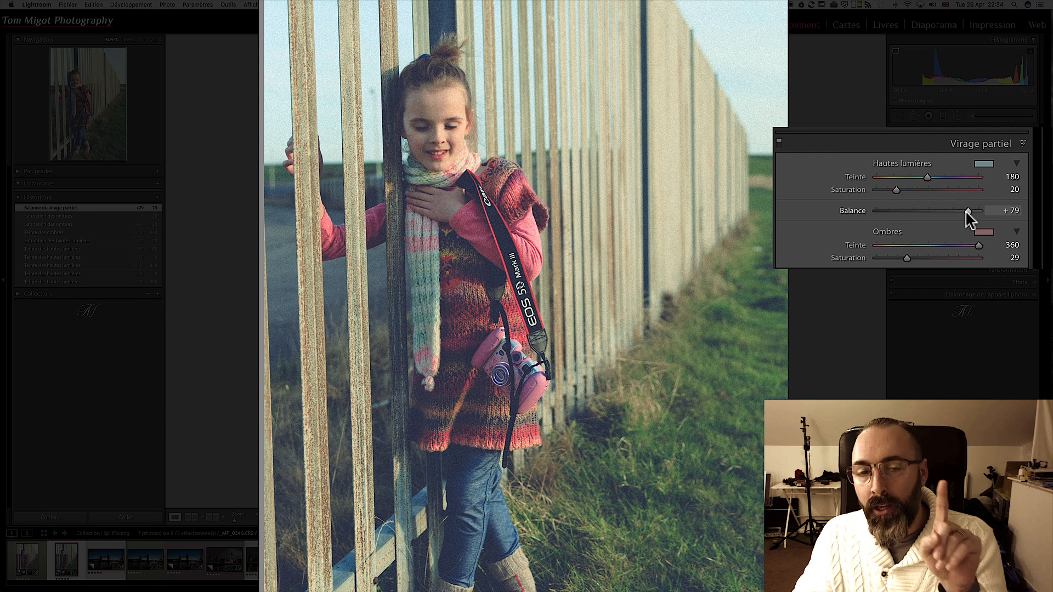
left_click_drag(967, 214, 973, 213)
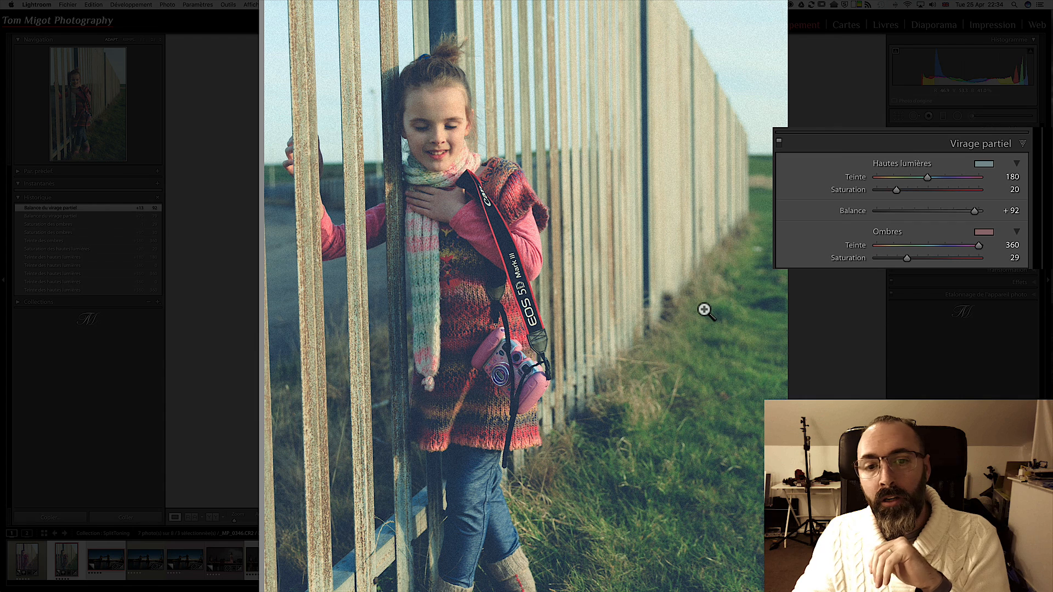
left_click_drag(974, 212, 928, 210)
double_click(854, 210)
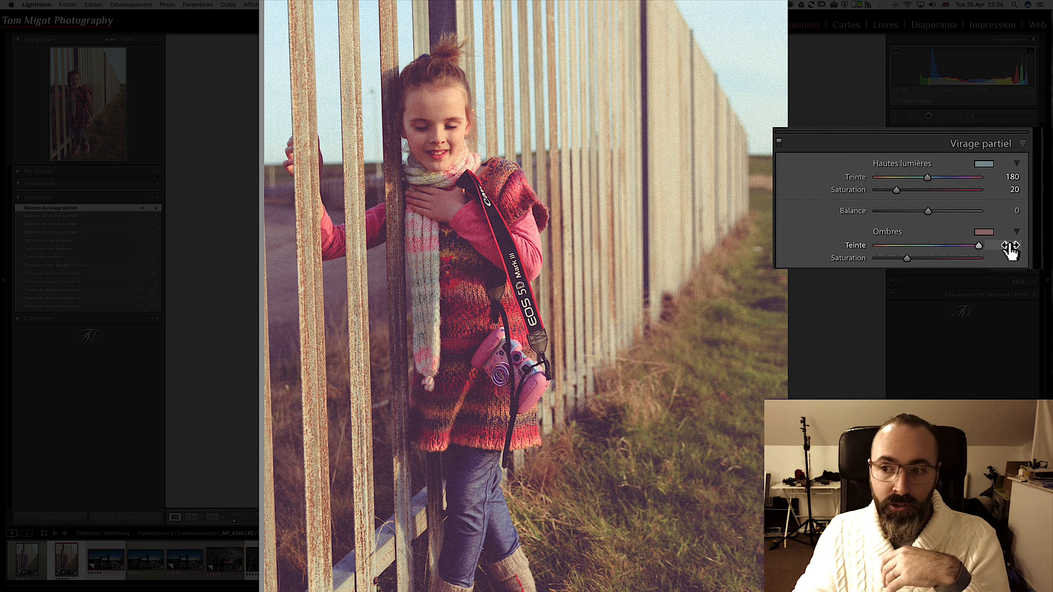
Set the shadows hue to 302 and shift the split toning balance to +19
mouse_move(1010, 247)
left_mouse_down()
mouse_move(974, 248)
mouse_move(1002, 245)
left_mouse_up()
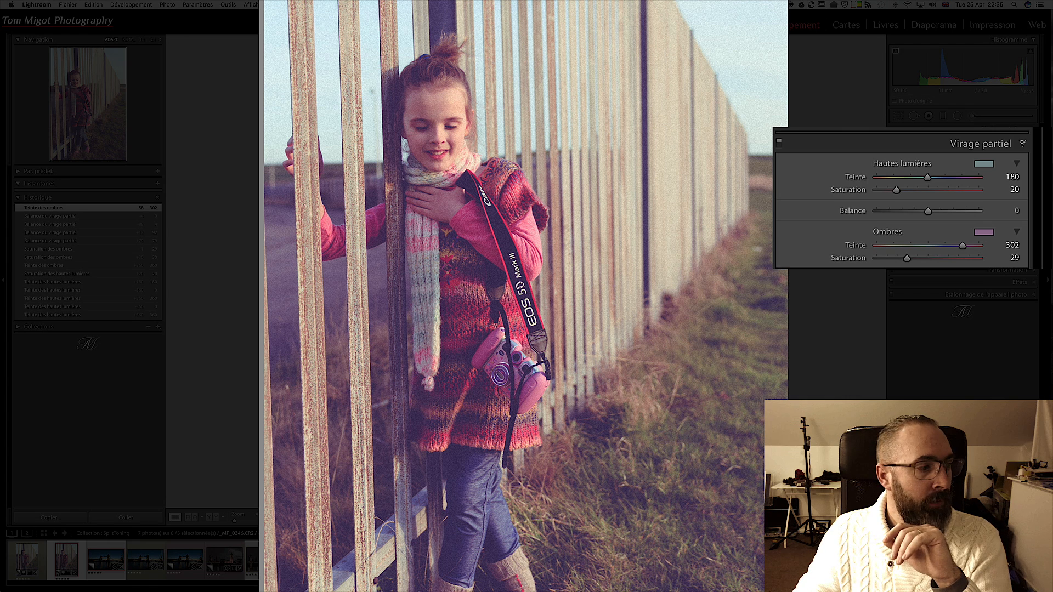
left_click_drag(927, 210, 937, 212)
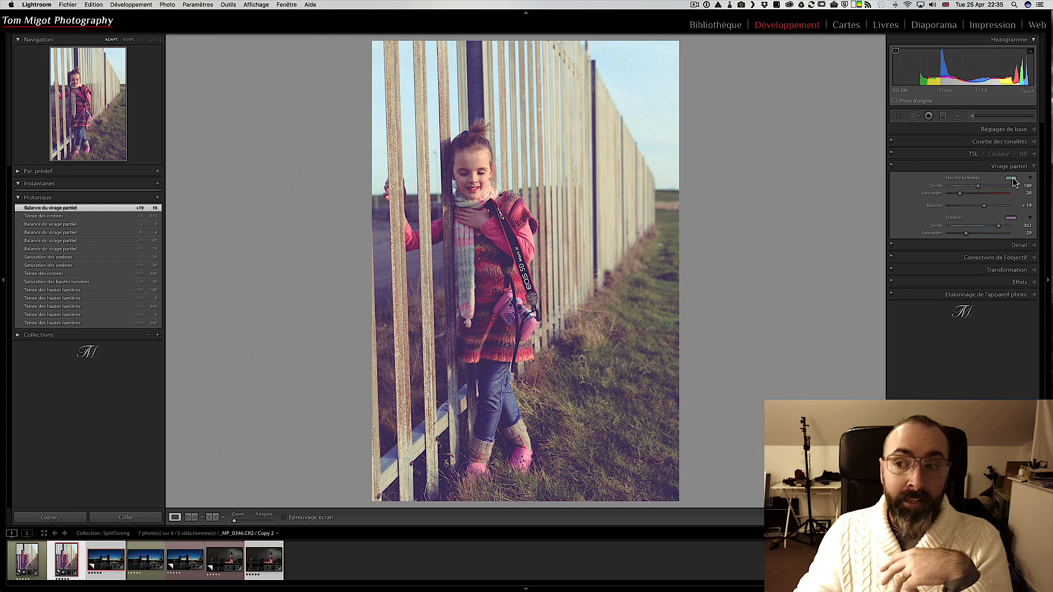
Open the highlights colour picker and sample teal tones, ending at hue 167 with 48% saturation
left_click(1012, 180)
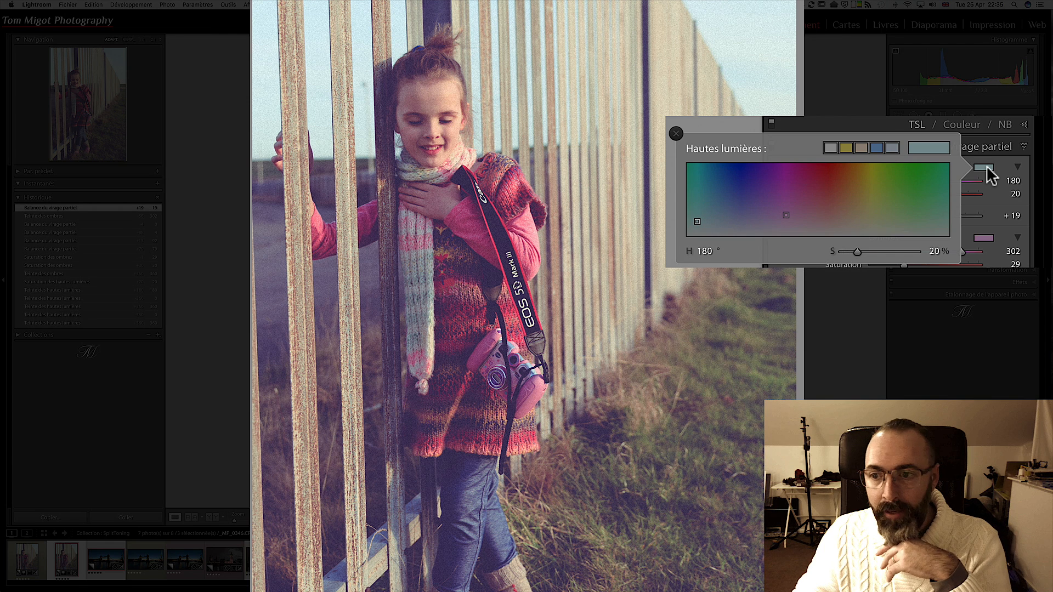
left_click(688, 197)
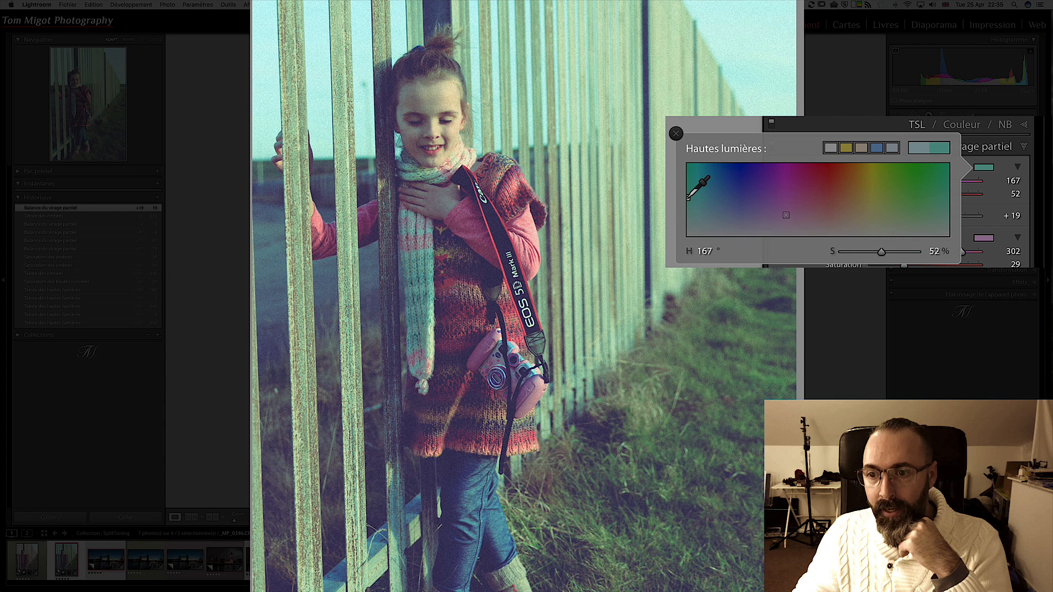
left_click_drag(688, 197, 688, 198)
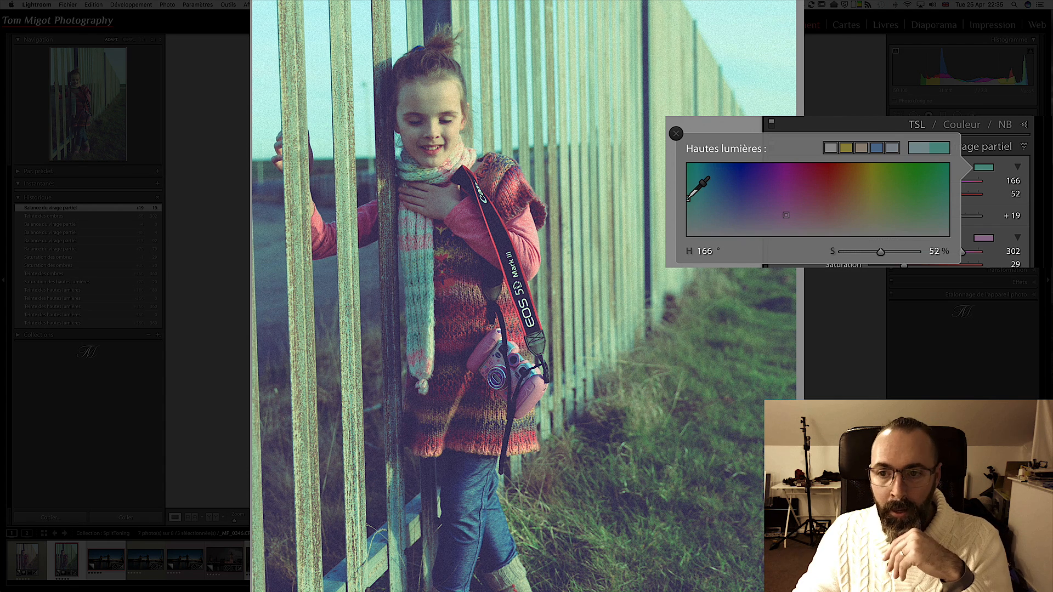
left_click_drag(688, 198, 689, 162)
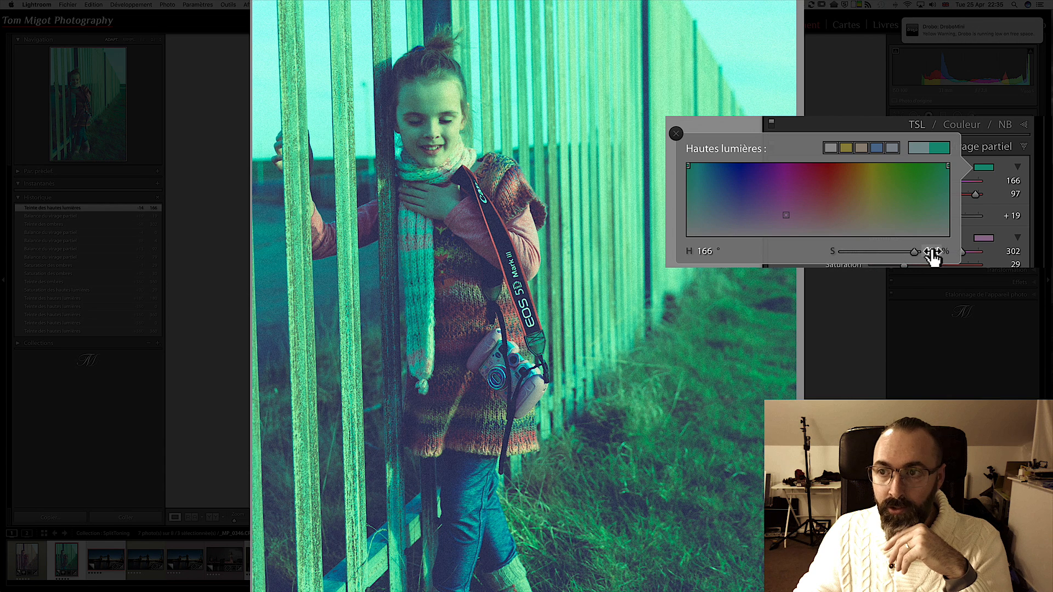
left_click_drag(936, 258, 686, 200)
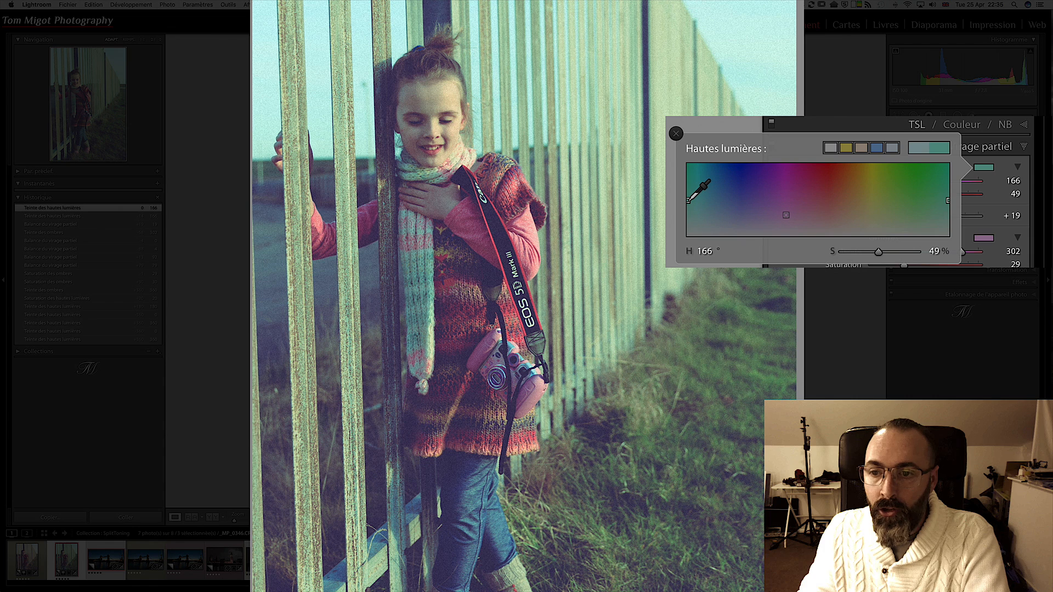
left_click_drag(689, 202, 688, 202)
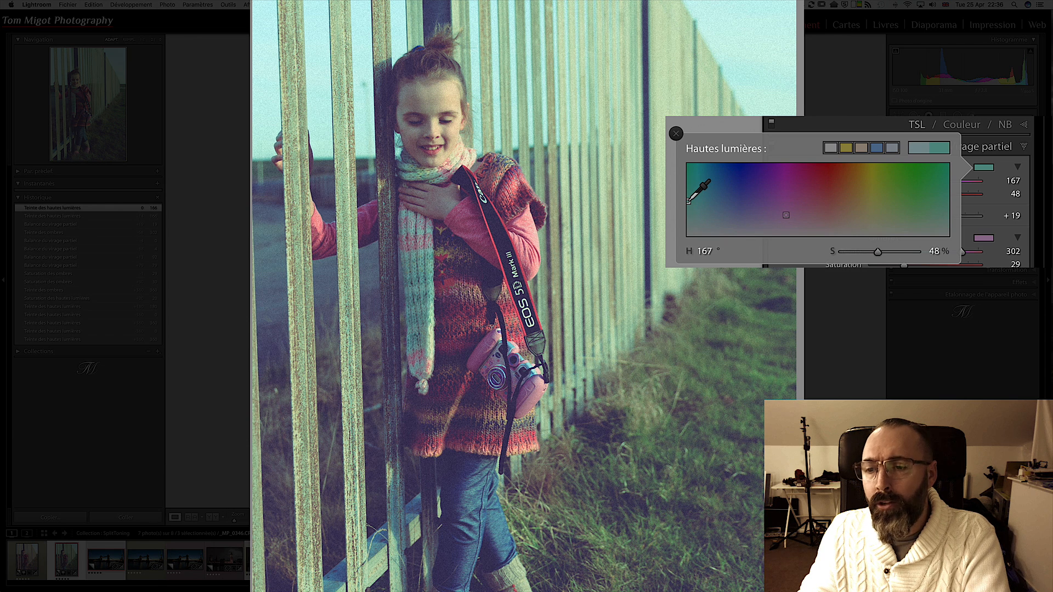
Try a violet highlights hue of 257, choose hue 180 with 22% saturation instead, and close the colour picker
left_click_drag(688, 200, 753, 202)
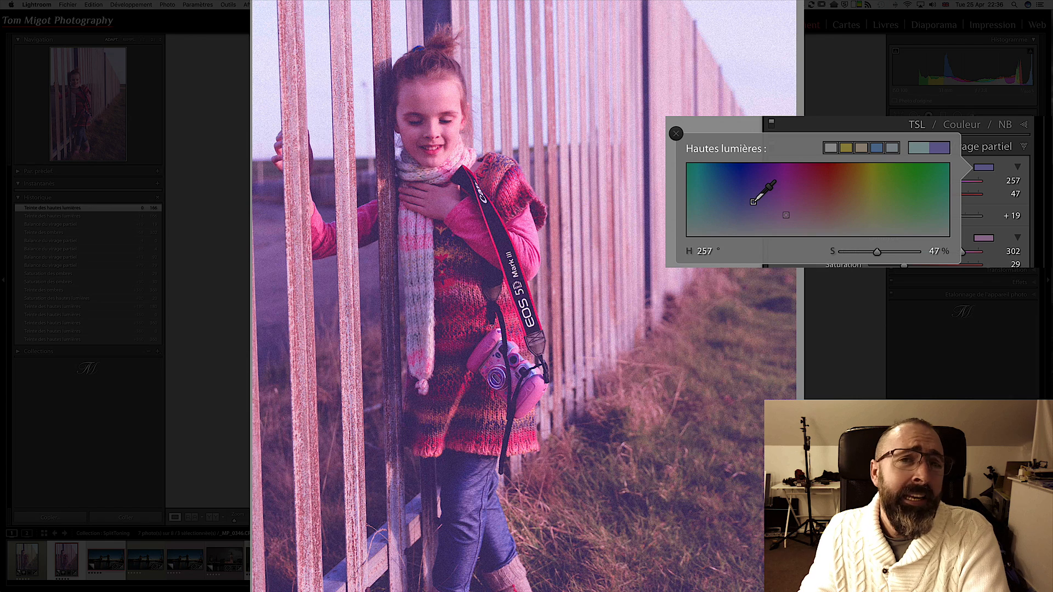
mouse_move(754, 202)
left_mouse_down()
mouse_move(877, 204)
mouse_move(696, 200)
mouse_move(696, 221)
left_mouse_up()
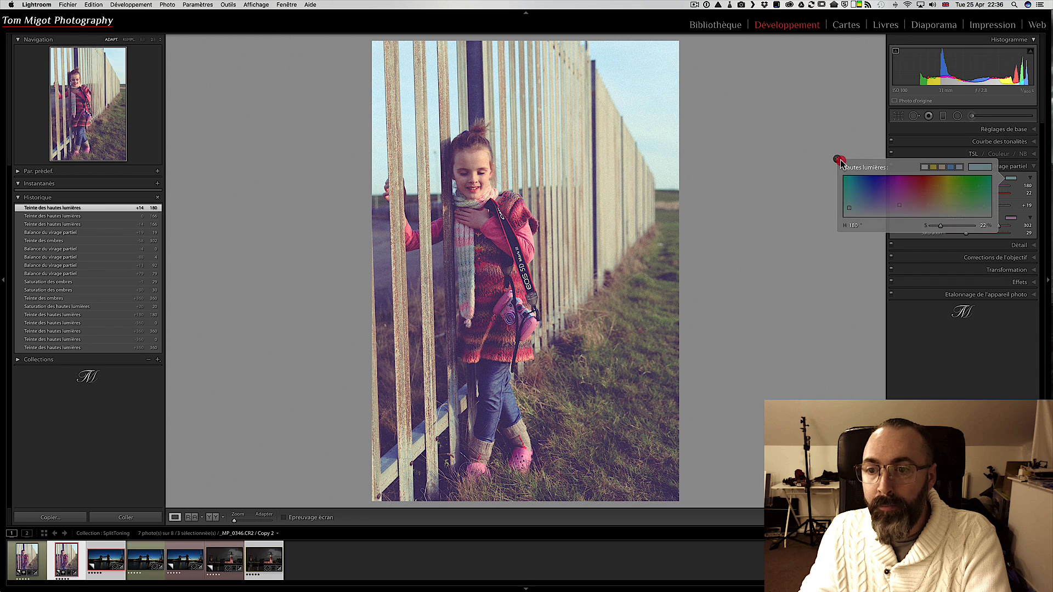
left_click(837, 159)
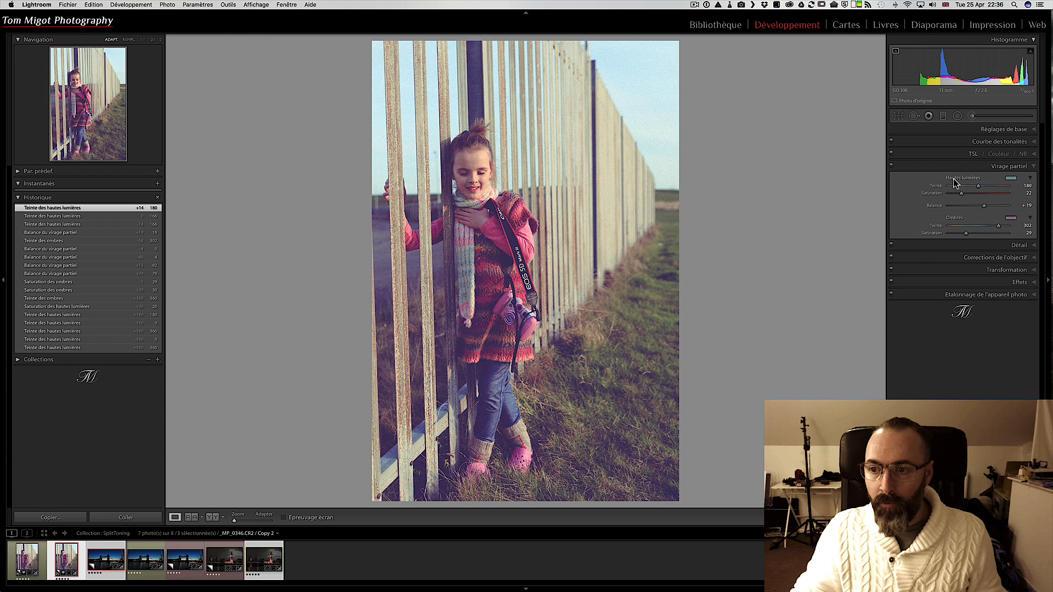
Reset the highlights toning, the shadows toning and the split toning balance to their default values
key("alt")
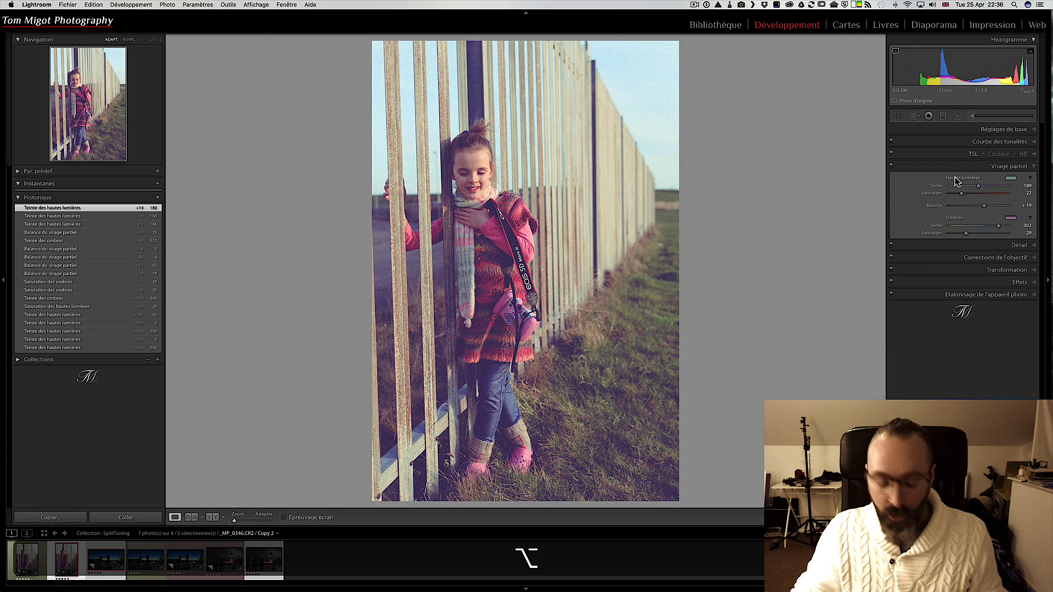
key("alt")
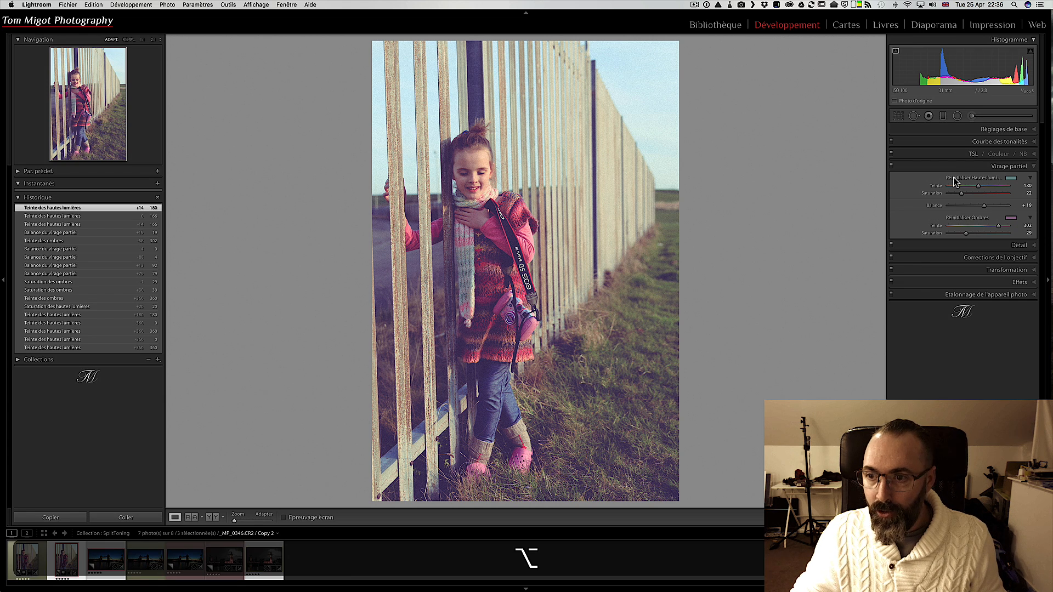
left_click(954, 178, "alt")
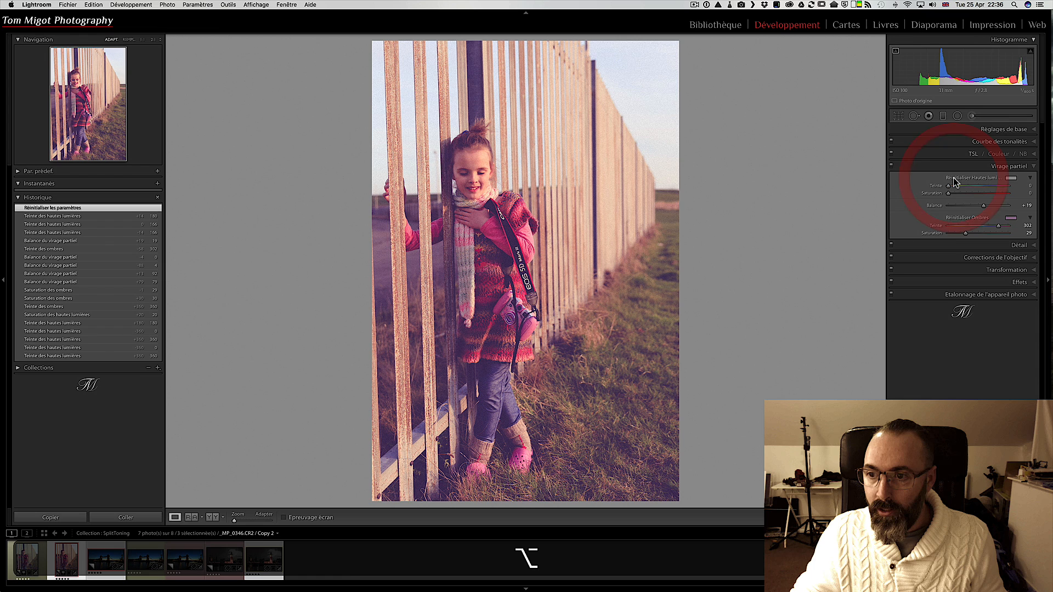
left_click(955, 219, "alt")
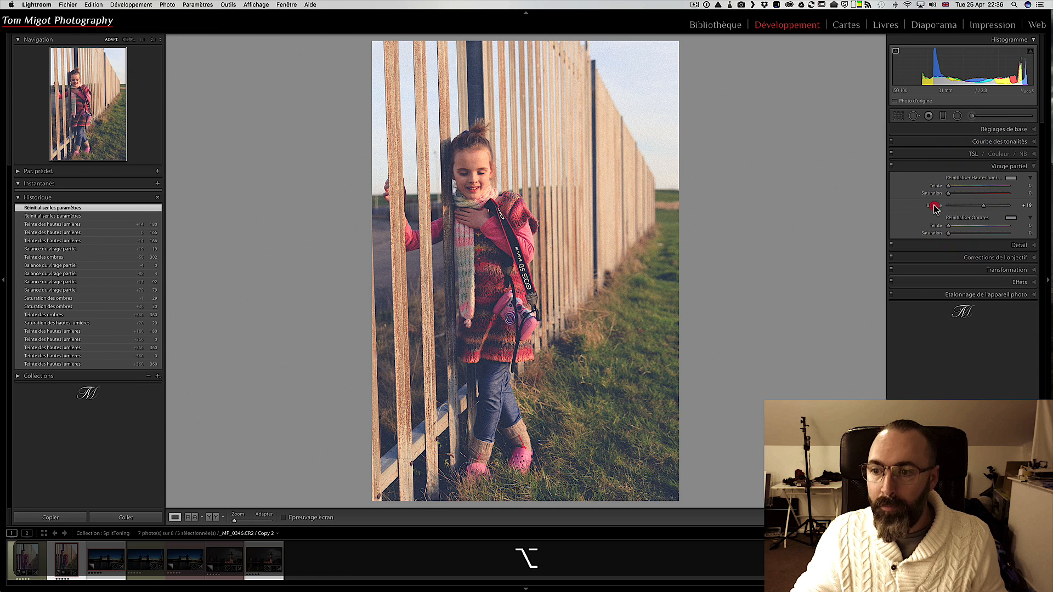
double_click(934, 206)
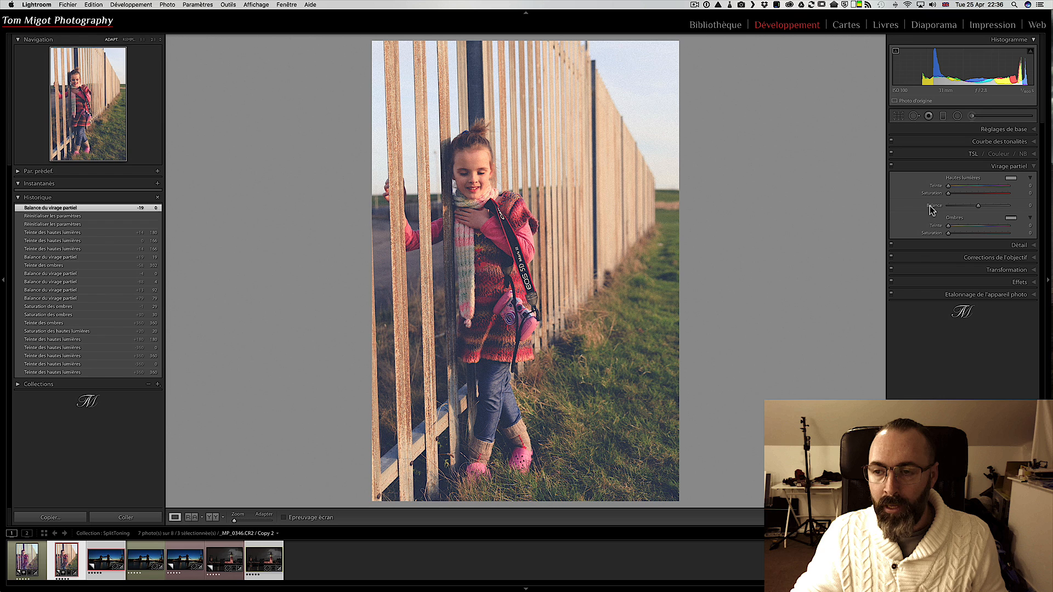
Convert the portrait to black and white in the basic adjustments and return to the split toning settings
left_click(1034, 130)
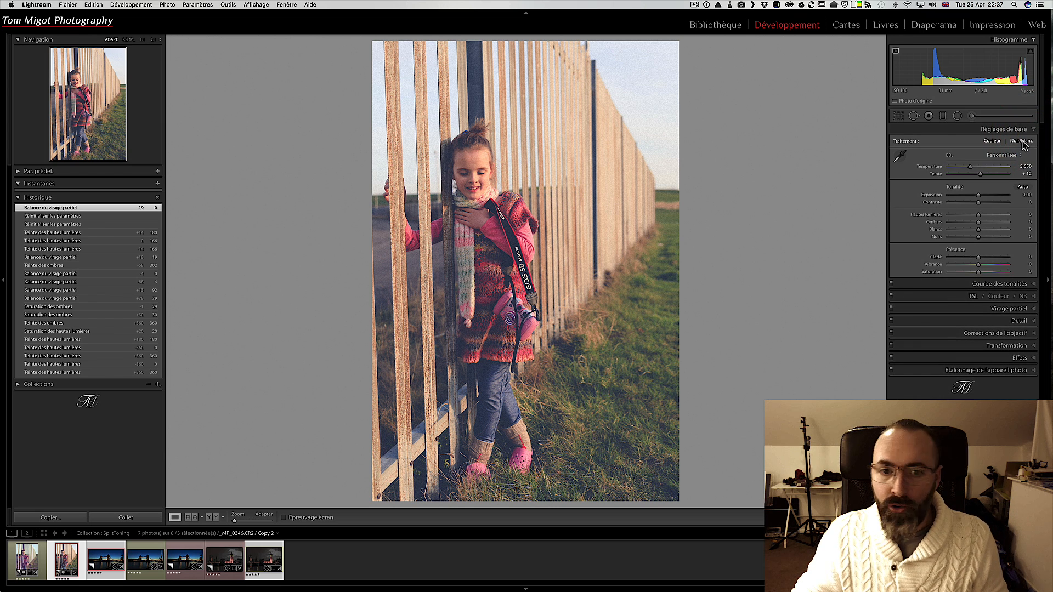
left_click(1021, 141)
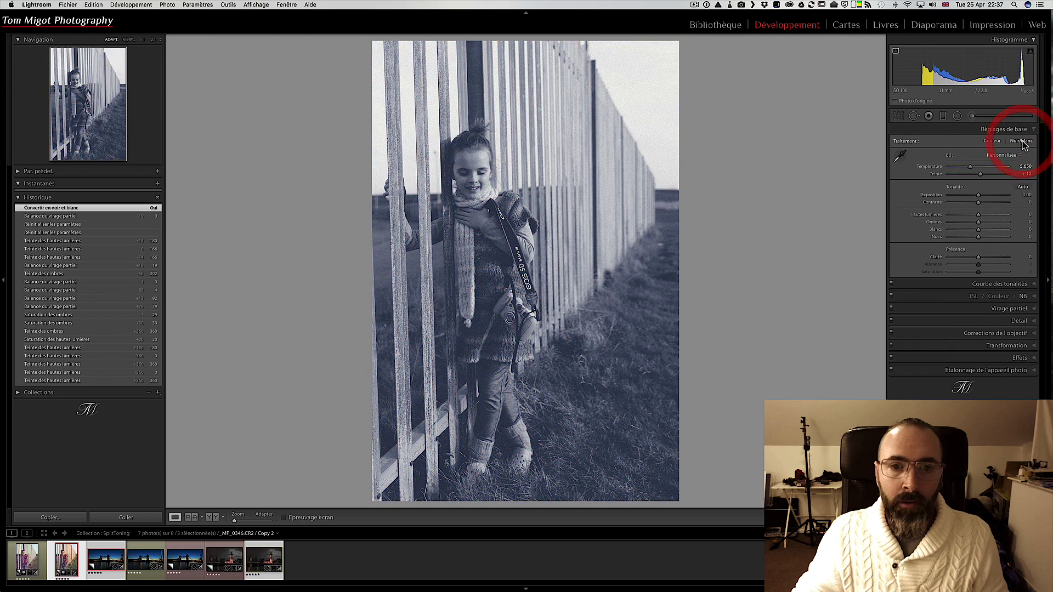
left_click(1033, 310)
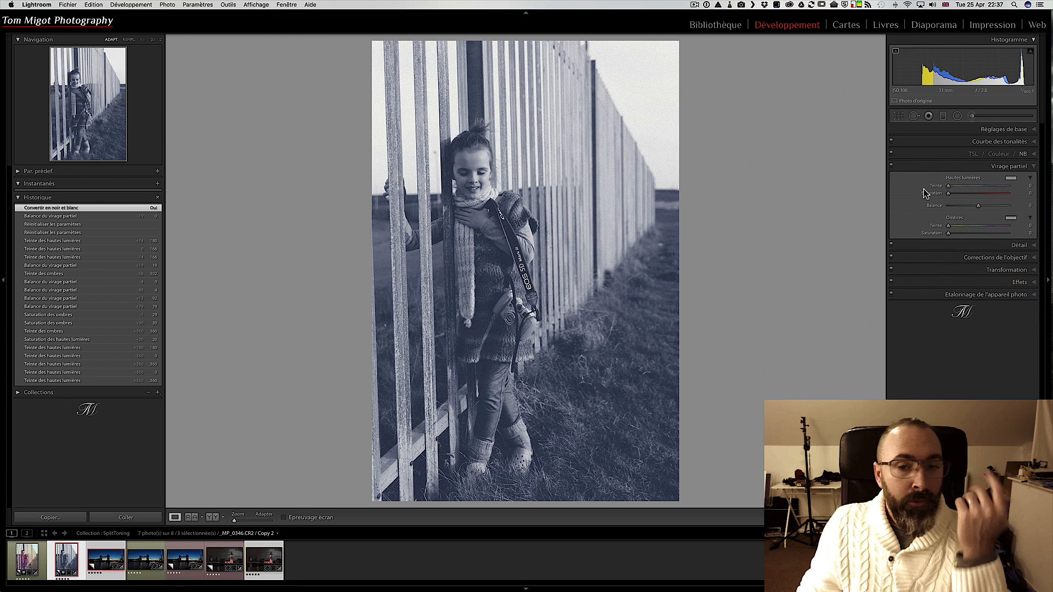
Tone the black-and-white portrait's highlights a warm yellow with hue 46 and 70% saturation
left_click(1011, 178)
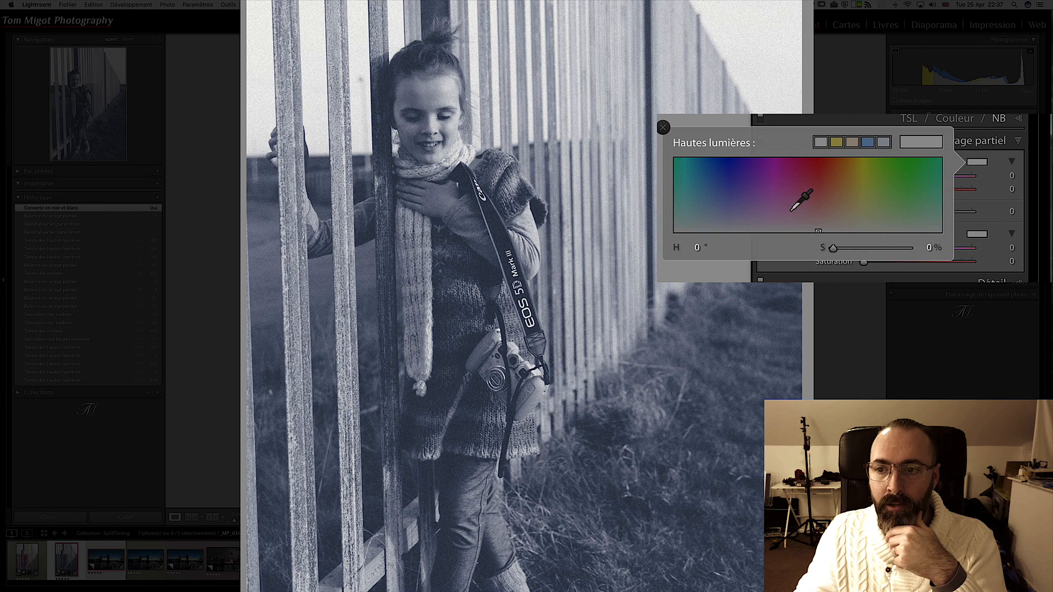
left_click(843, 176)
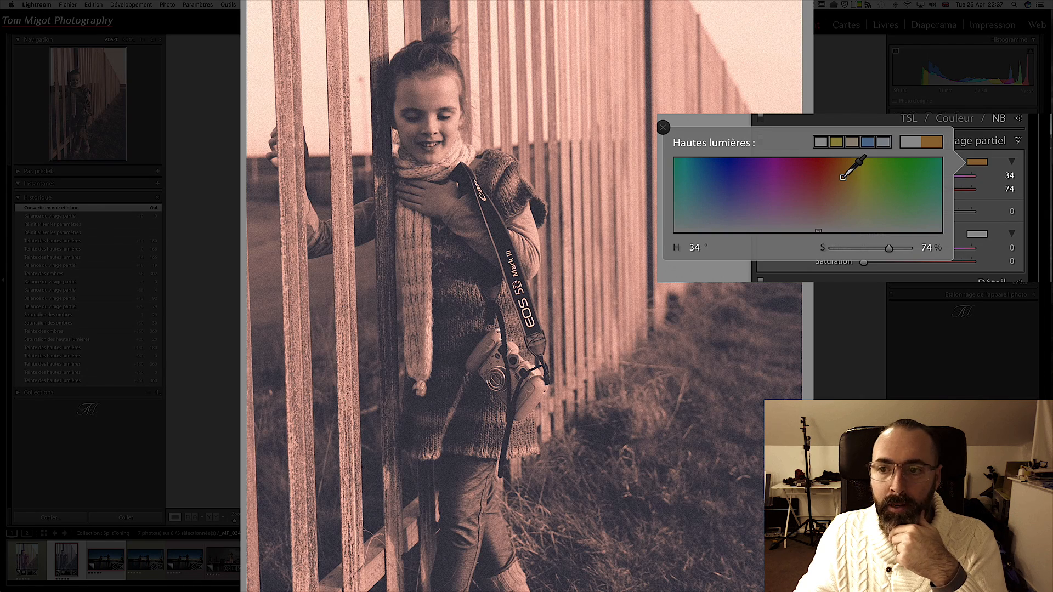
left_click_drag(843, 177, 852, 173)
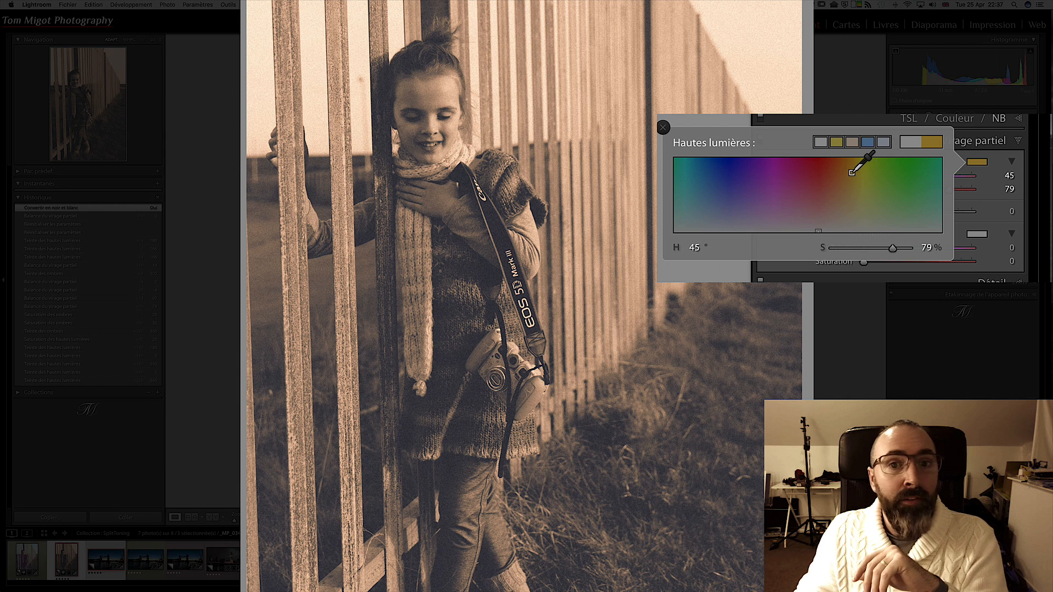
mouse_move(852, 173)
left_mouse_down()
mouse_move(675, 176)
mouse_move(917, 186)
mouse_move(859, 203)
mouse_move(853, 178)
left_mouse_up()
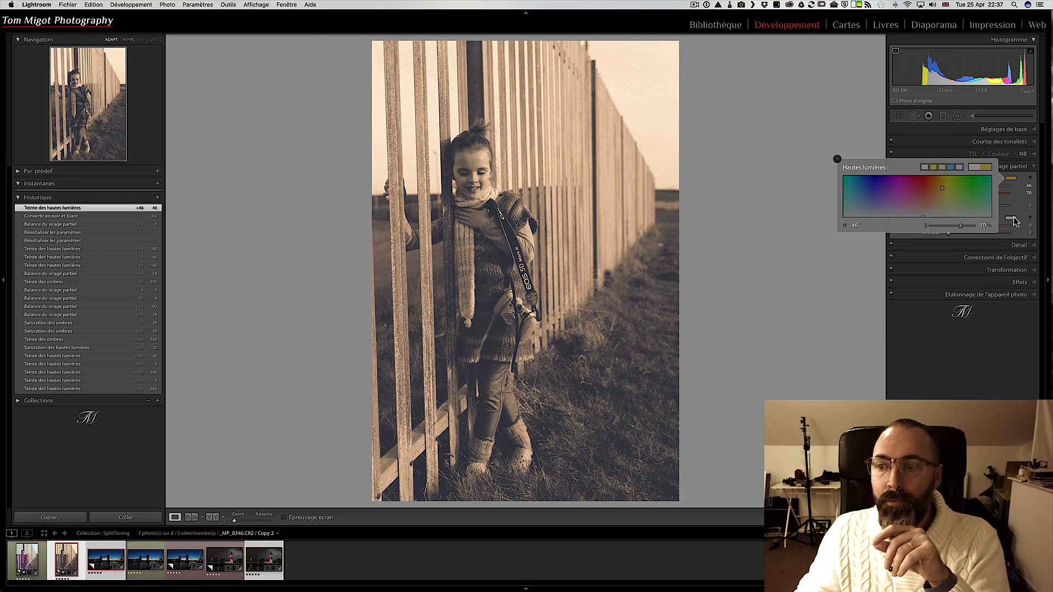
Tone the portrait's shadows teal with hue 173 and 24% saturation, and close the colour picker
left_click(977, 234)
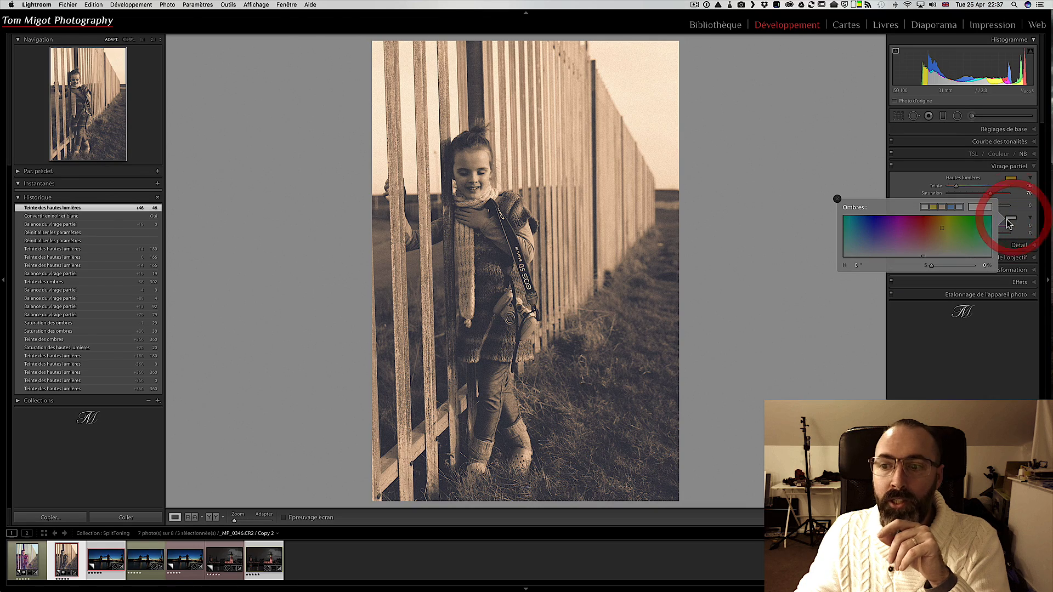
left_click_drag(915, 232, 849, 242)
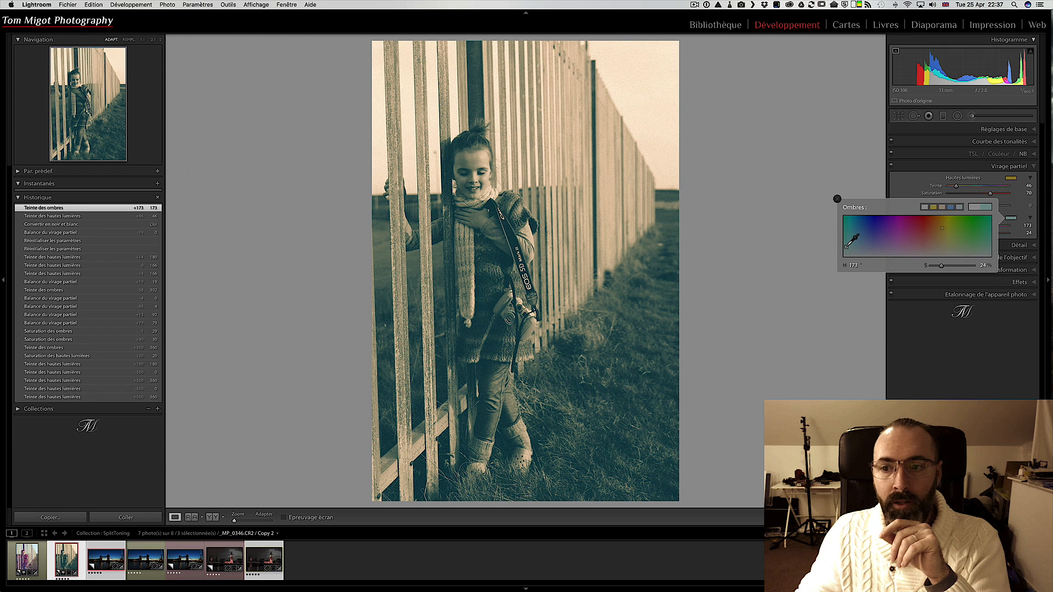
left_click(837, 199)
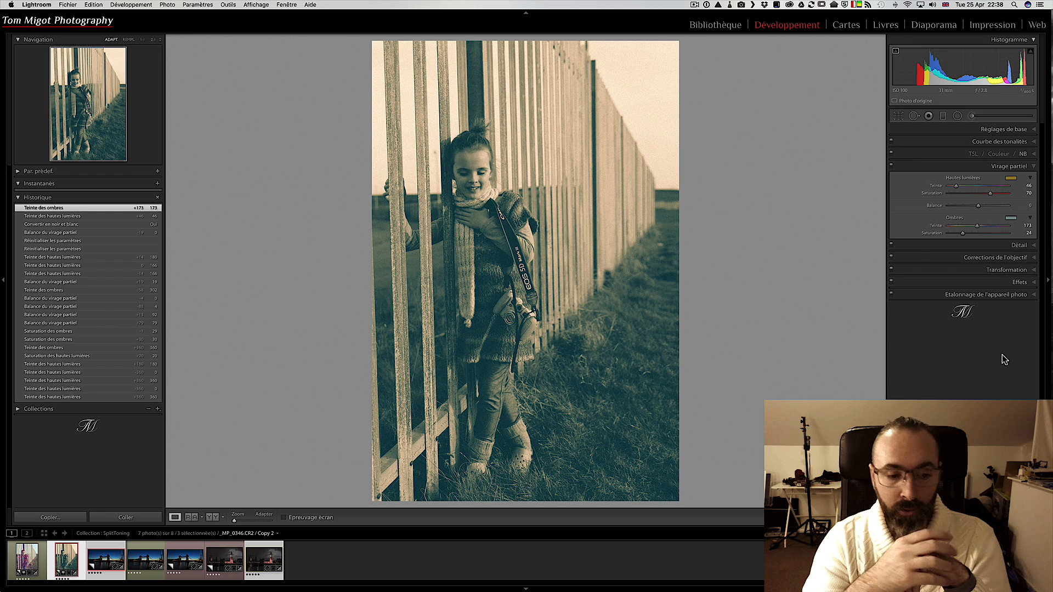
Enable split toning on the Tower Bridge photo _MP_0710.dng and show the basic adjustments of its Copy 1
left_click(156, 554)
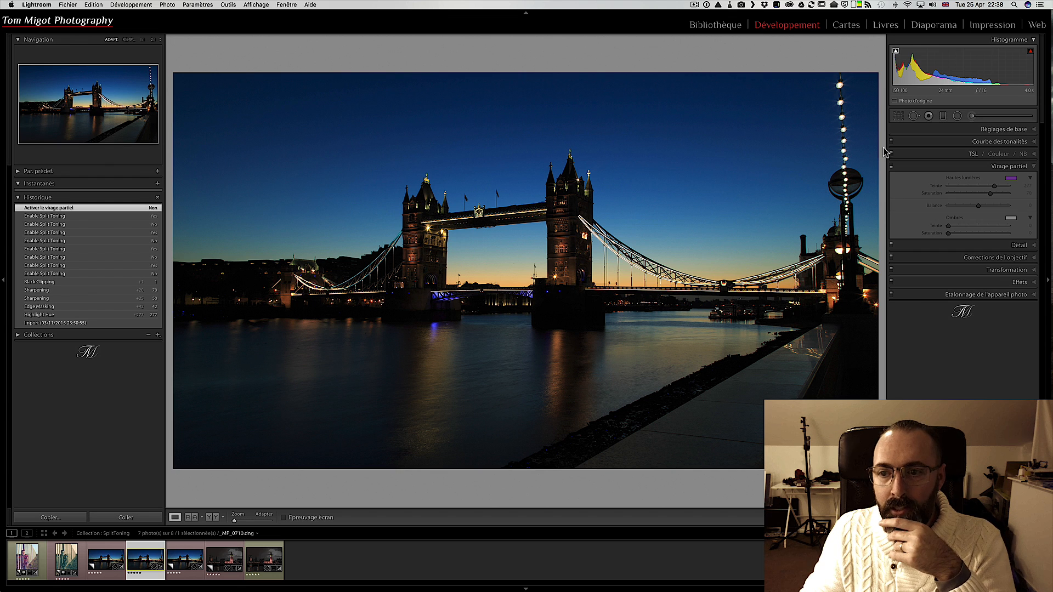
left_click(891, 165)
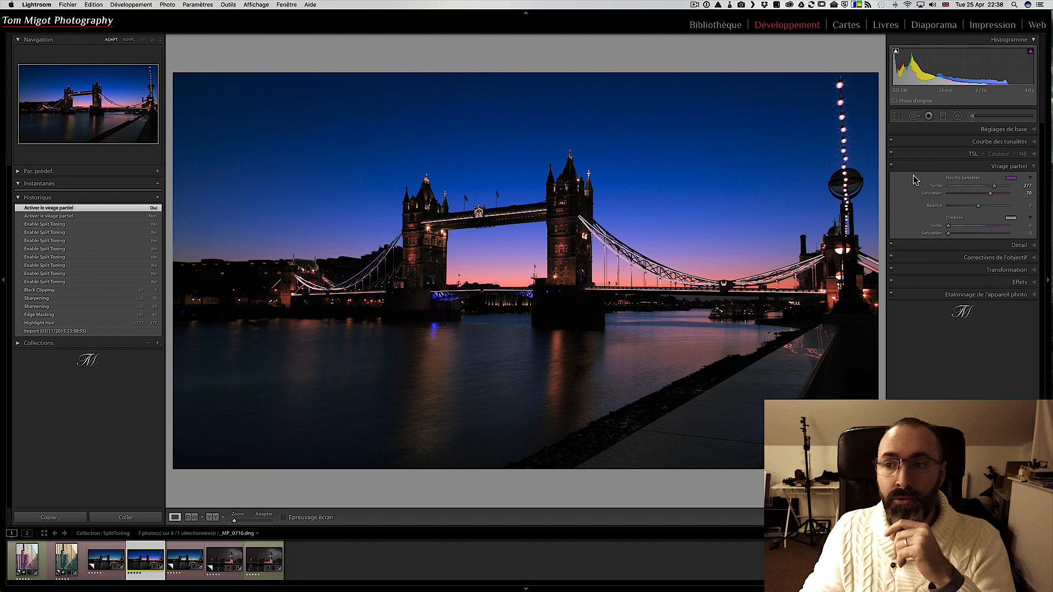
left_click(183, 551)
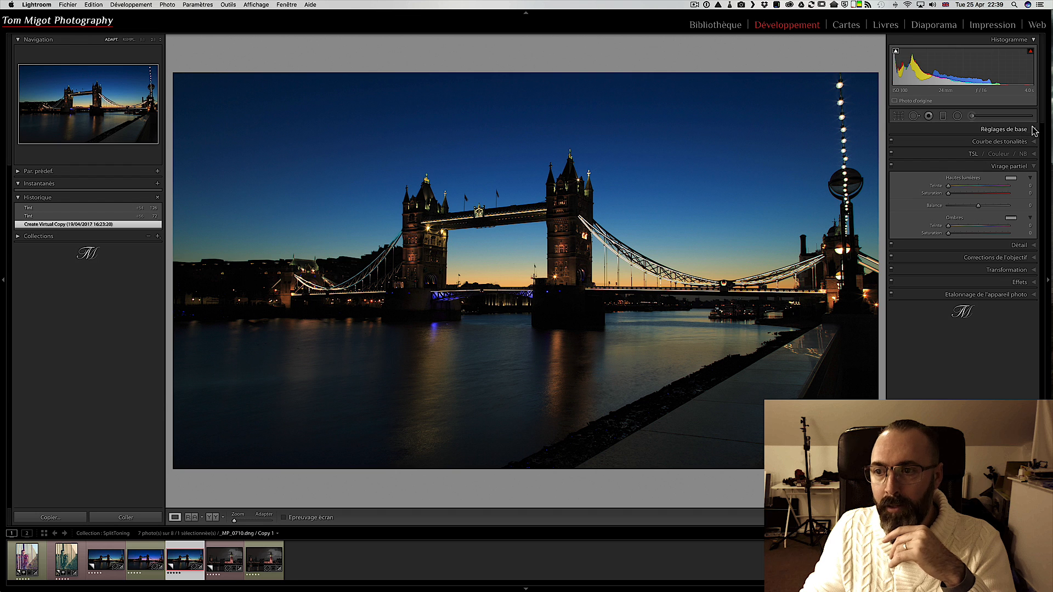
left_click(1004, 130)
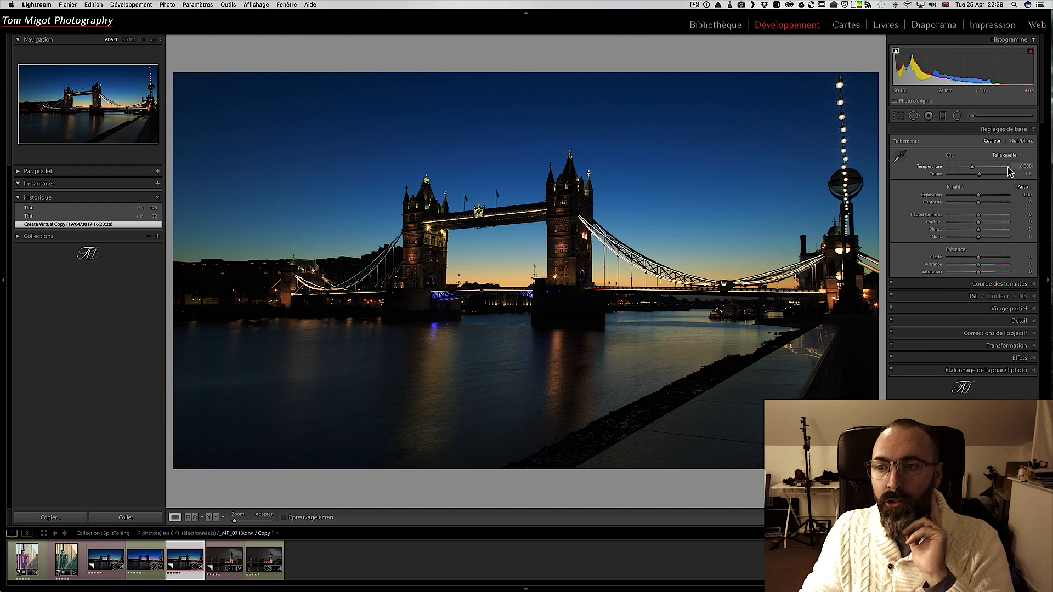
Try warmer white balance temperatures on Copy 1, ending at 9,467, and revert to its Create Virtual Copy history state
left_click_drag(971, 166, 1000, 170)
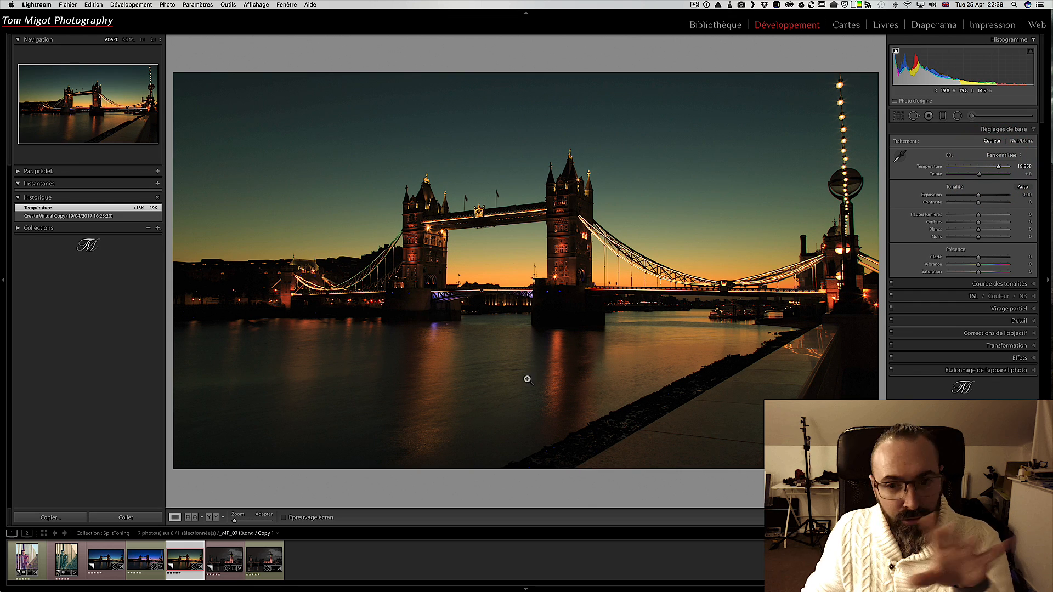
left_click_drag(1000, 169, 987, 169)
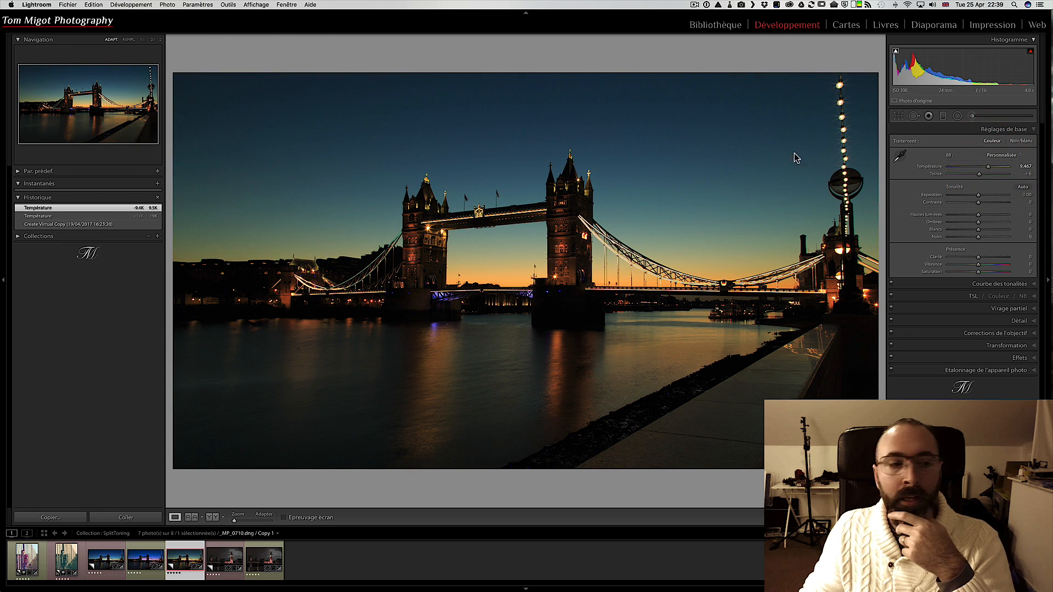
left_click(77, 224)
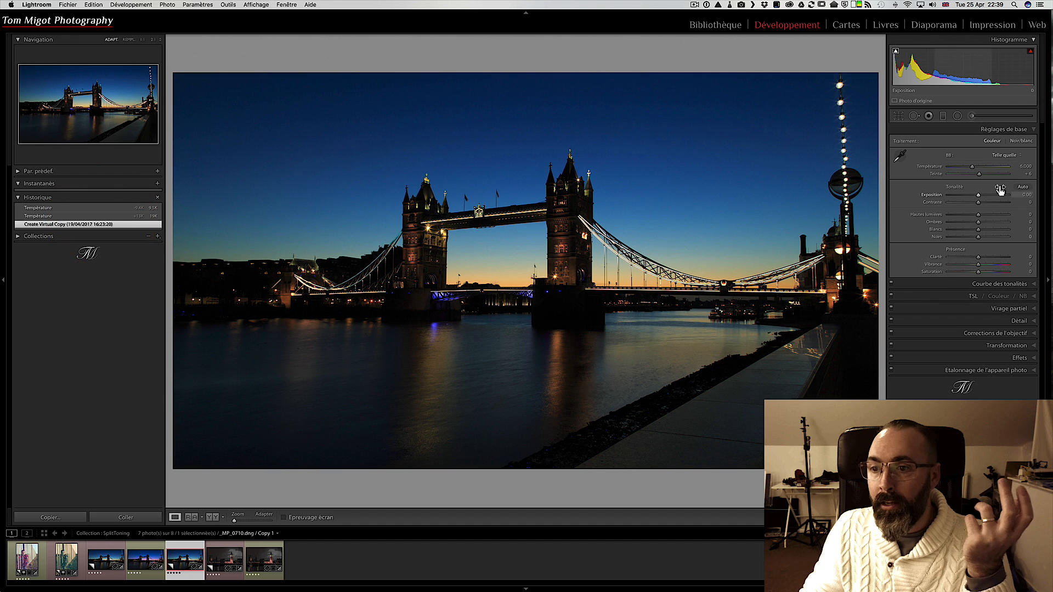
Shift the white balance tint of the Tower Bridge Copy 1 towards magenta, to +116
left_click(986, 175)
left_click_drag(986, 175, 994, 175)
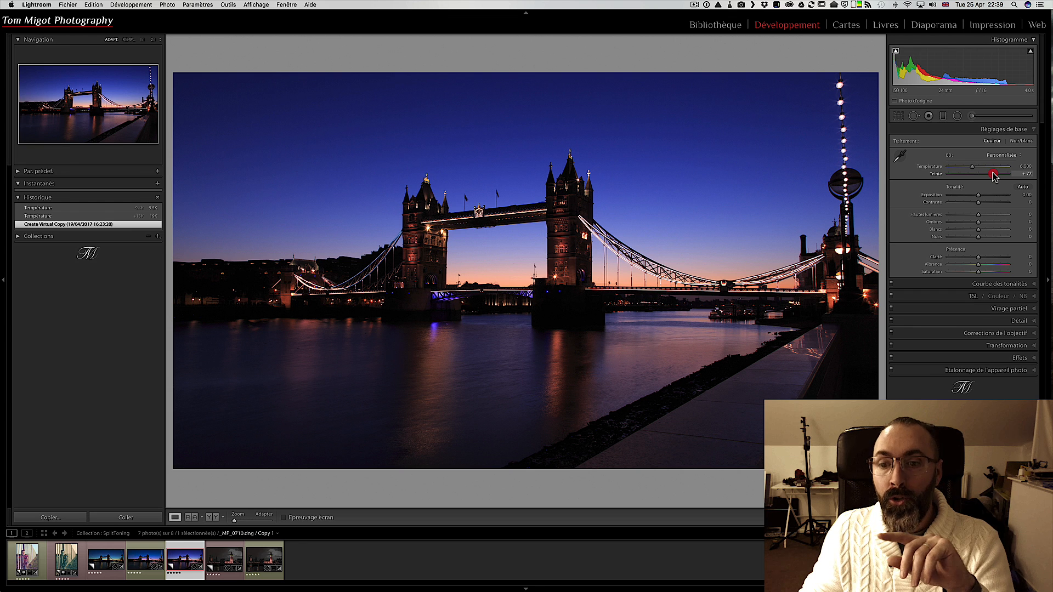
left_click_drag(993, 175, 1003, 175)
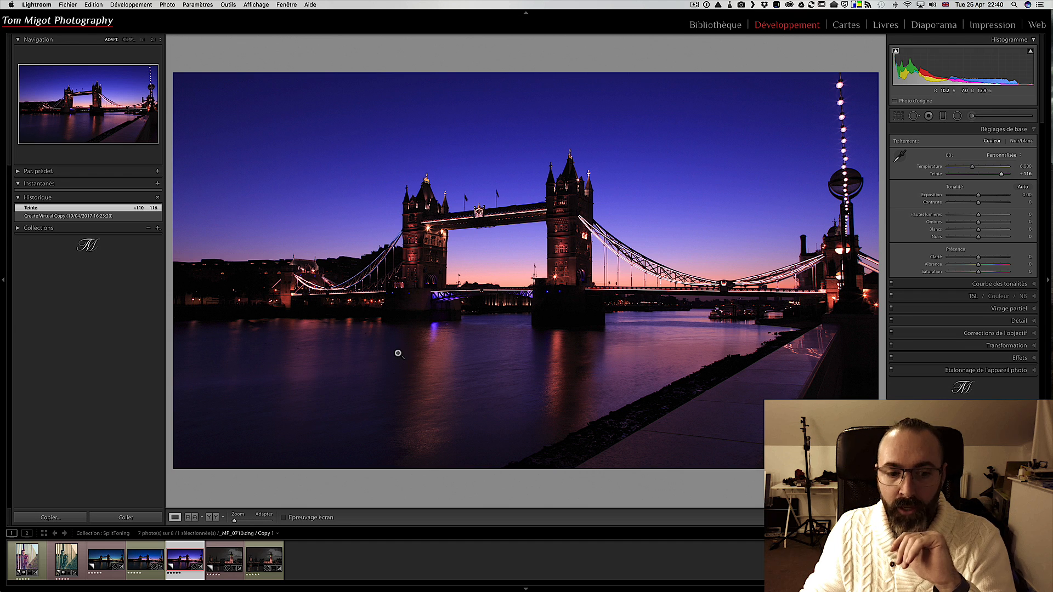
Toggle split toning off and on for the Tower Bridge Copy 2 and revert to its Export history state
left_click(106, 559)
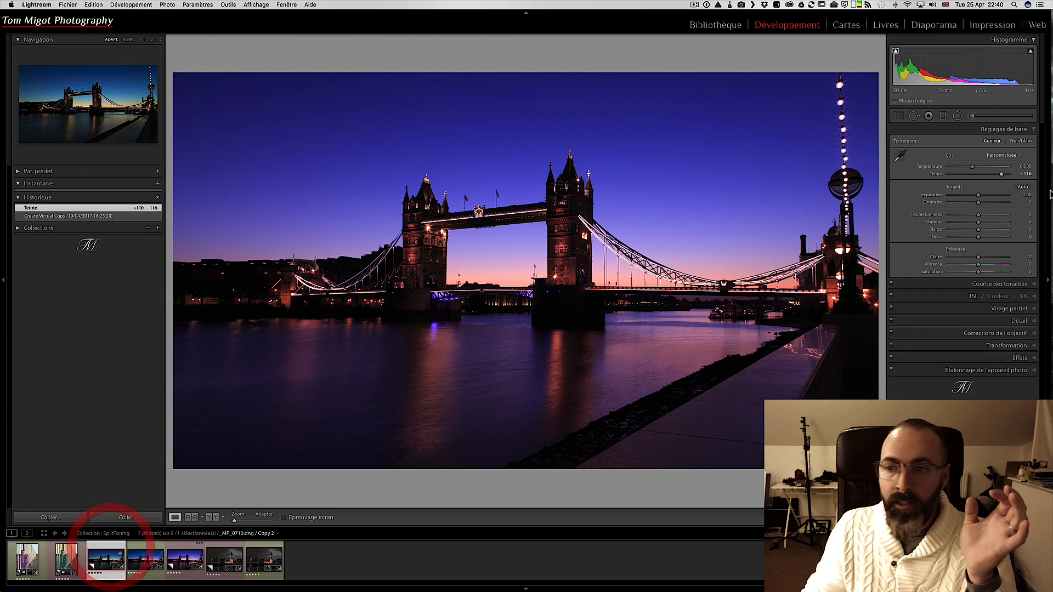
left_click(1024, 309)
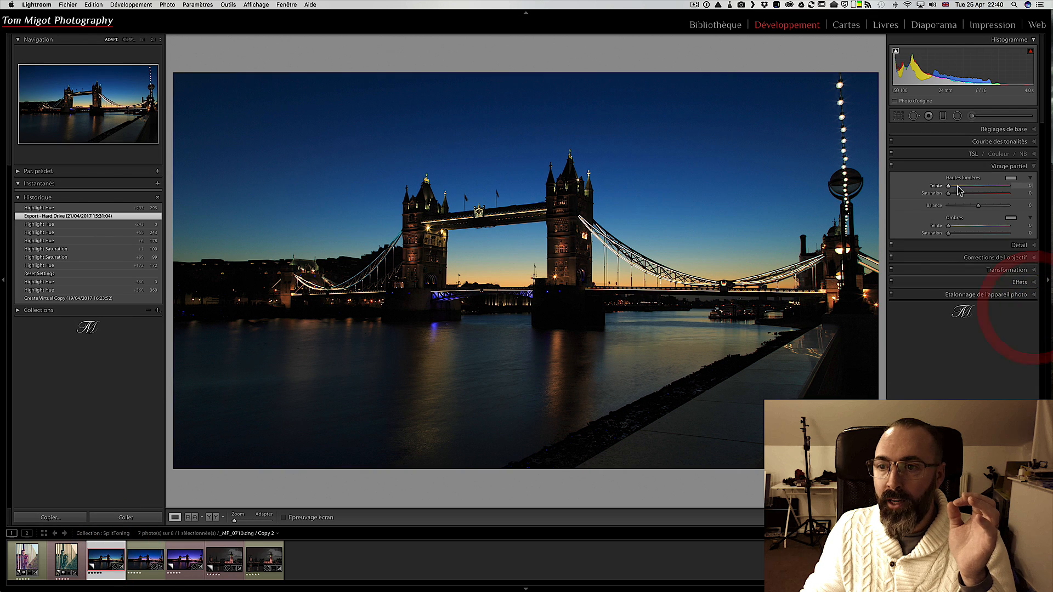
left_click(891, 167)
left_click(891, 167)
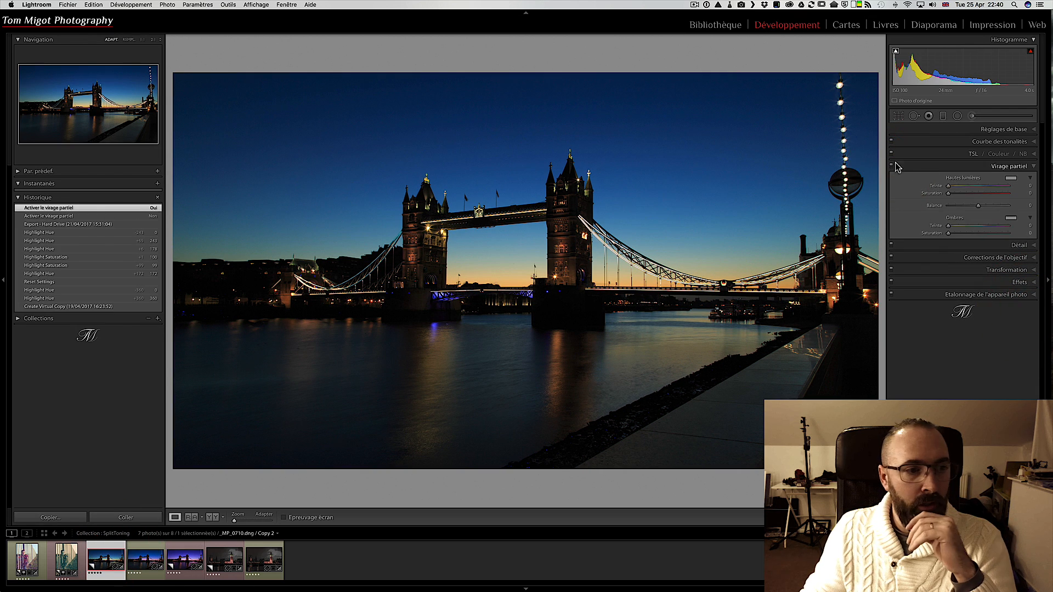
left_click(86, 224)
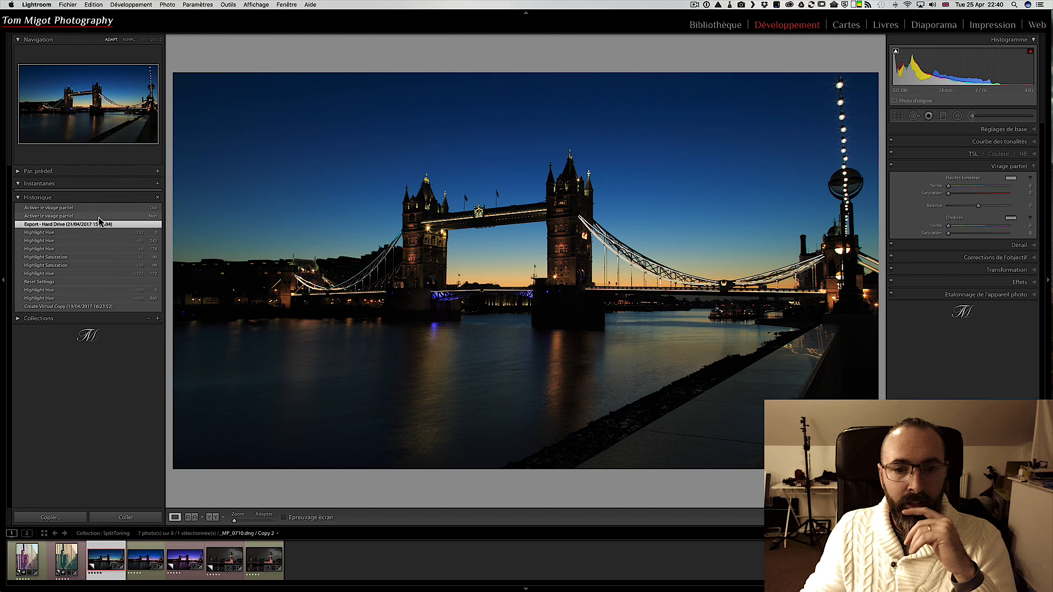
Compare the split-toned Tower Bridge original and the tinted Copy 1 side by side in Survey view, with the lights out
left_click(187, 560)
left_click(141, 557)
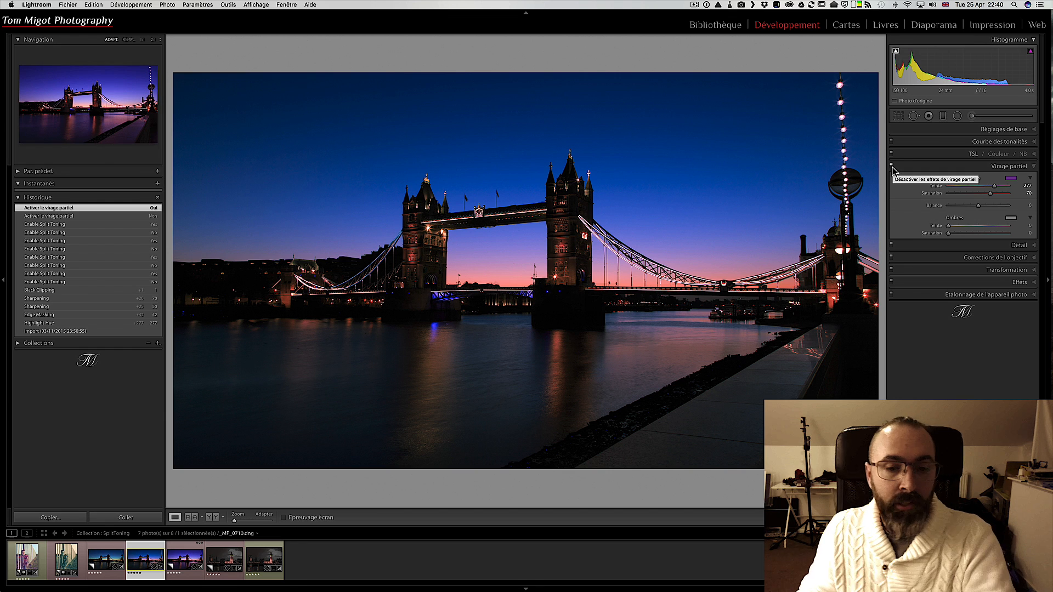
left_click(182, 560)
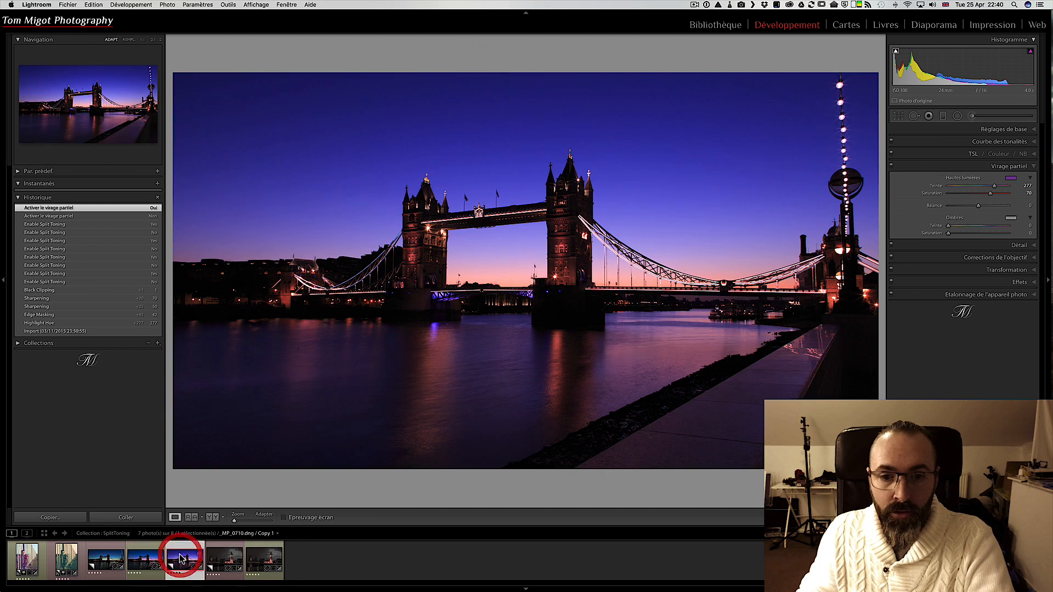
left_click(144, 552, "super")
key("n")
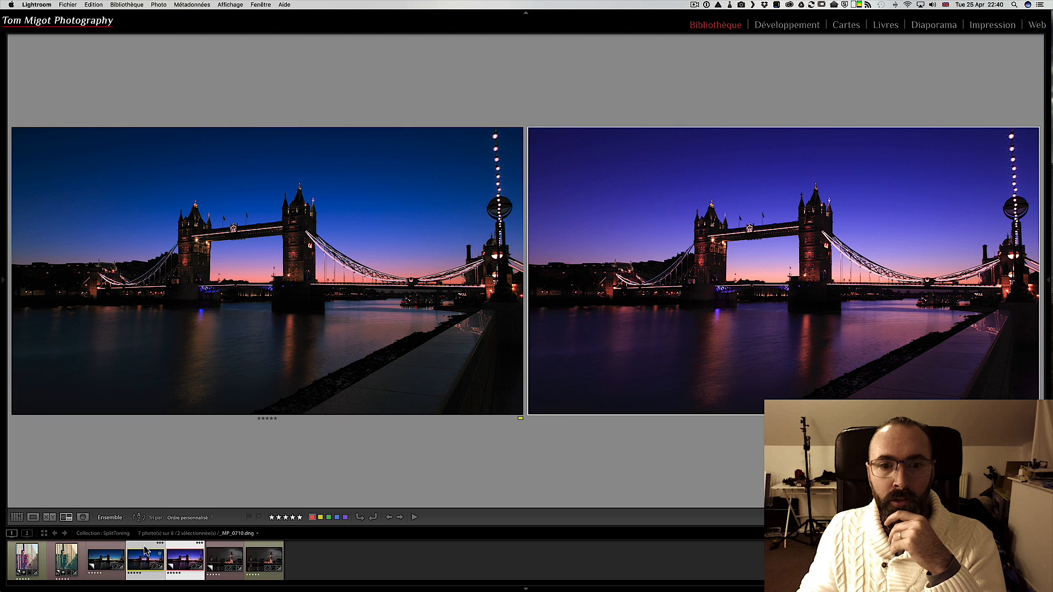
key("l")
key("l")
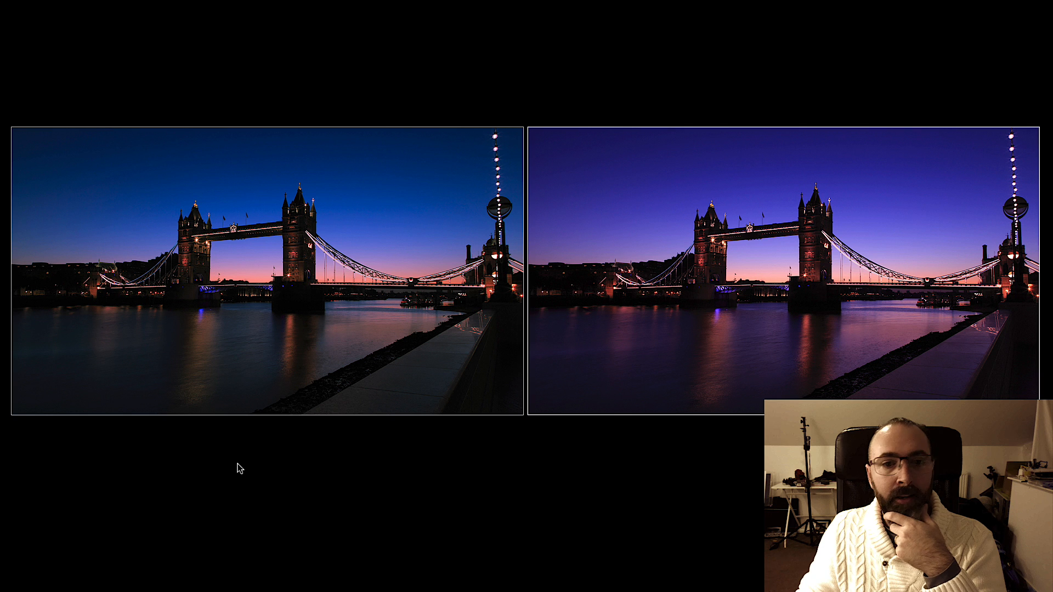
key("l")
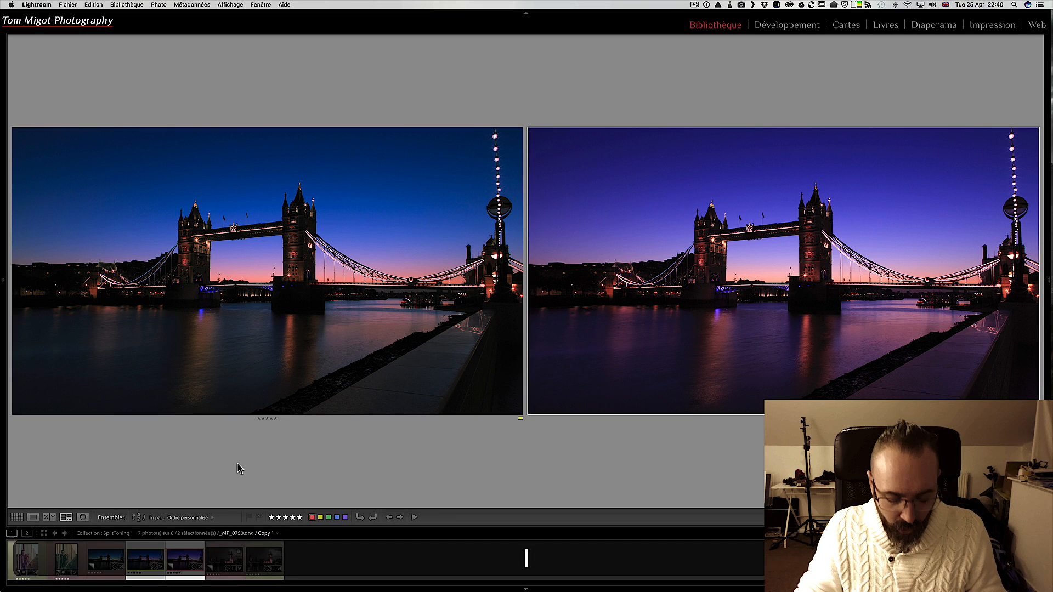
Return to the Develop module, open the Big Ben photo _MP_0750.dng and enable its split toning
key("d")
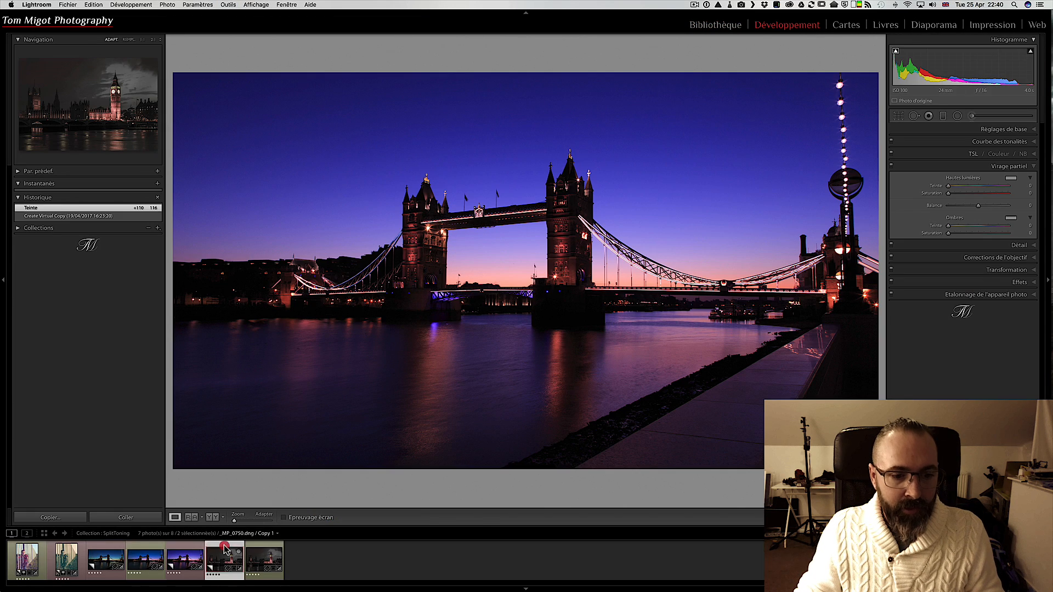
left_click(234, 548)
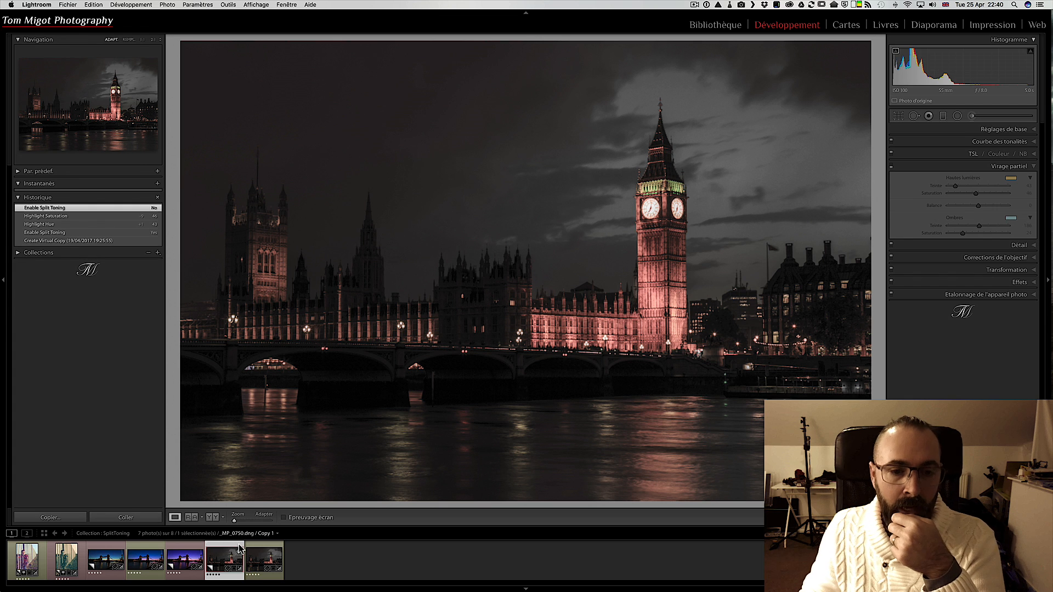
left_click(252, 557)
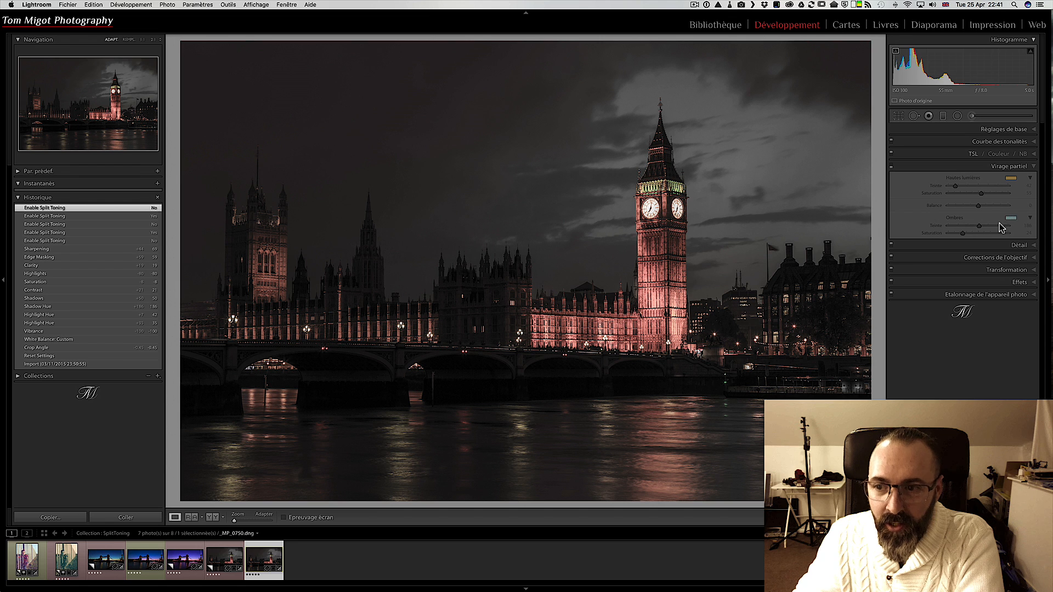
left_click(891, 168)
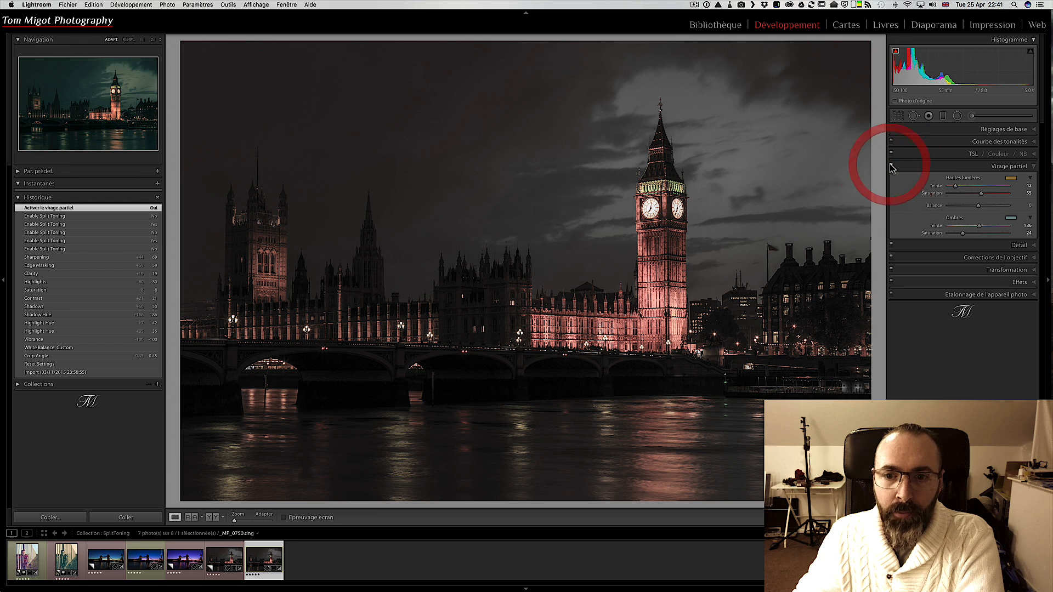